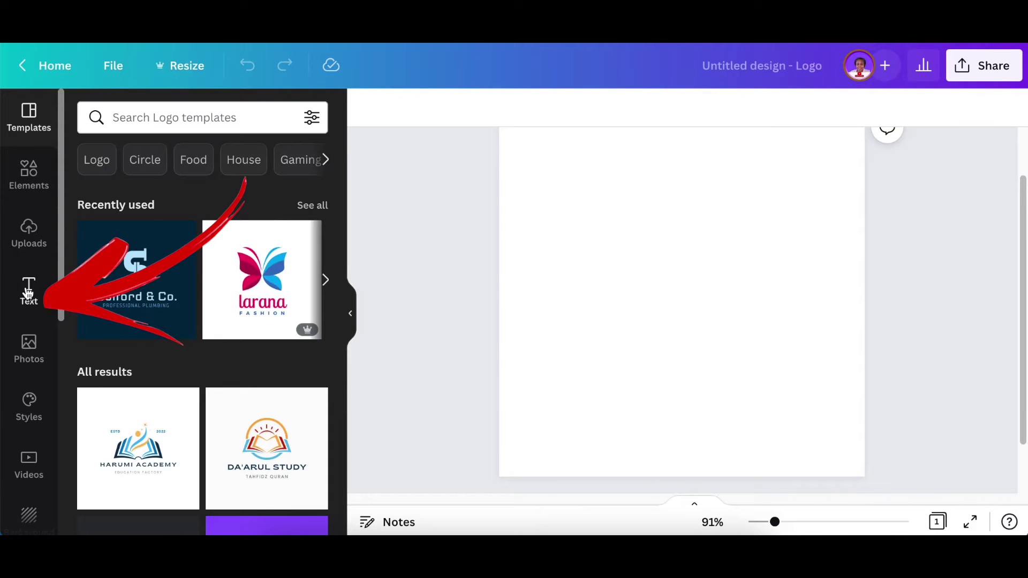
Step: Add a 'Your paragraph text' box to the blank logo page with the T shortcut
key(t)
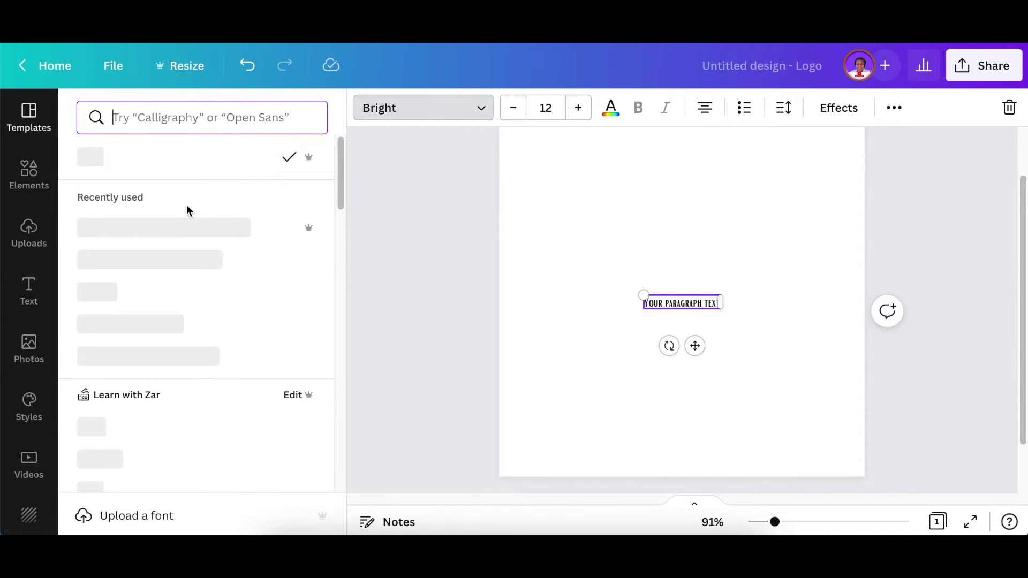
Step: Replace the placeholder with a single letter O in CS Gordon Rounded, enlarged to about size 166
click(179, 227)
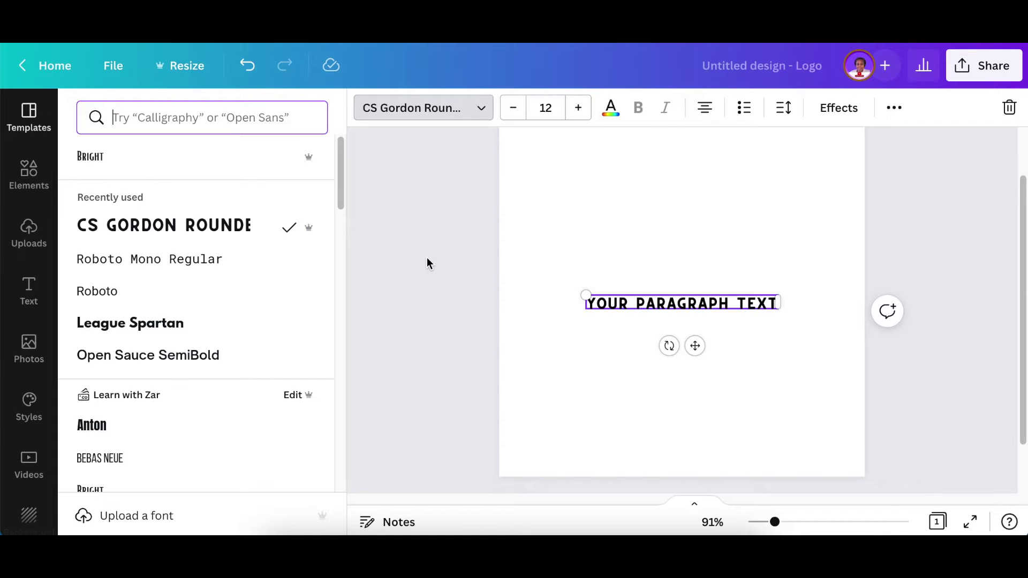
click(619, 303)
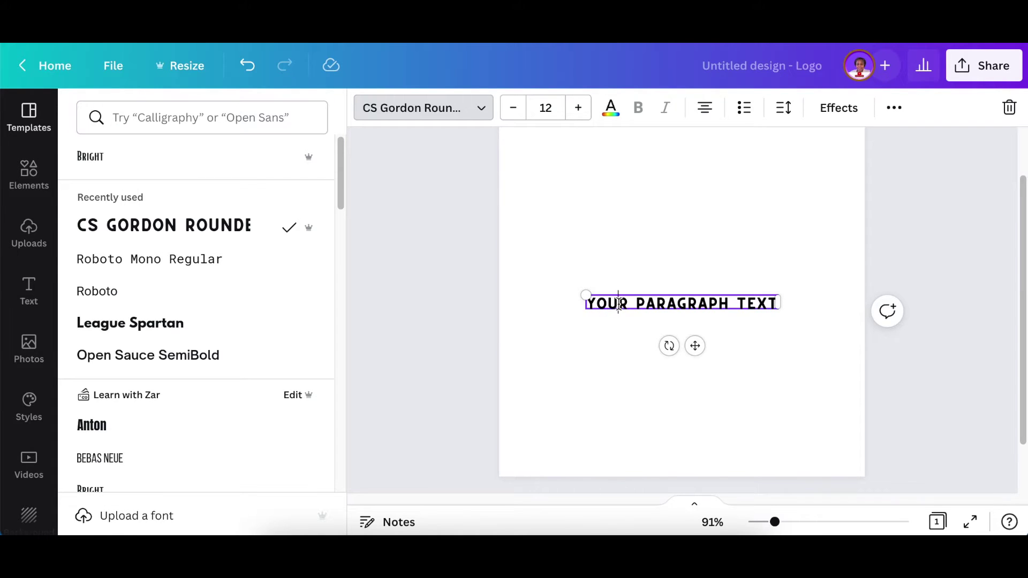
triple_click(619, 304)
text(a)
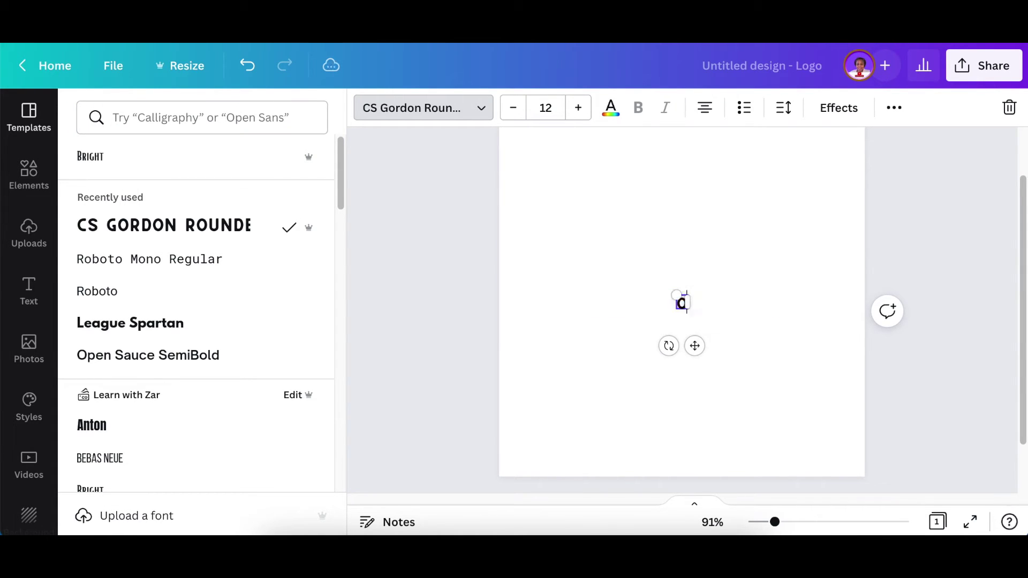
drag(645, 292, 514, 284)
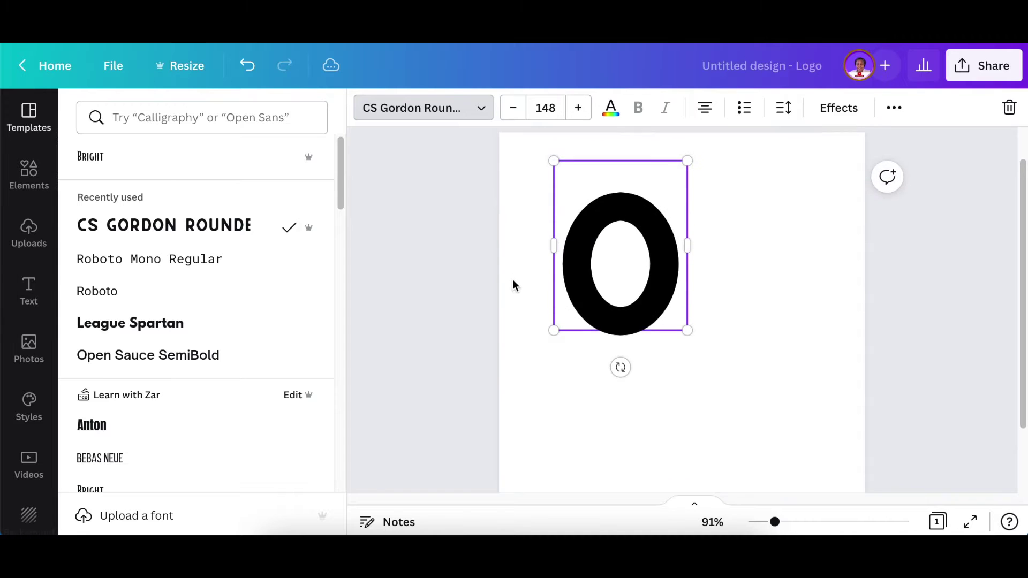
drag(688, 337, 704, 358)
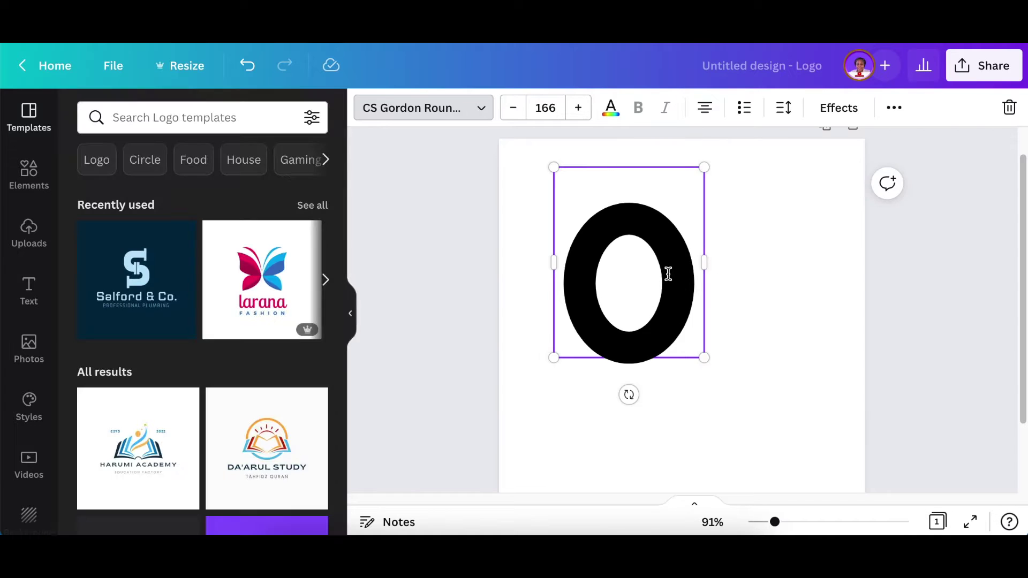
click(667, 272)
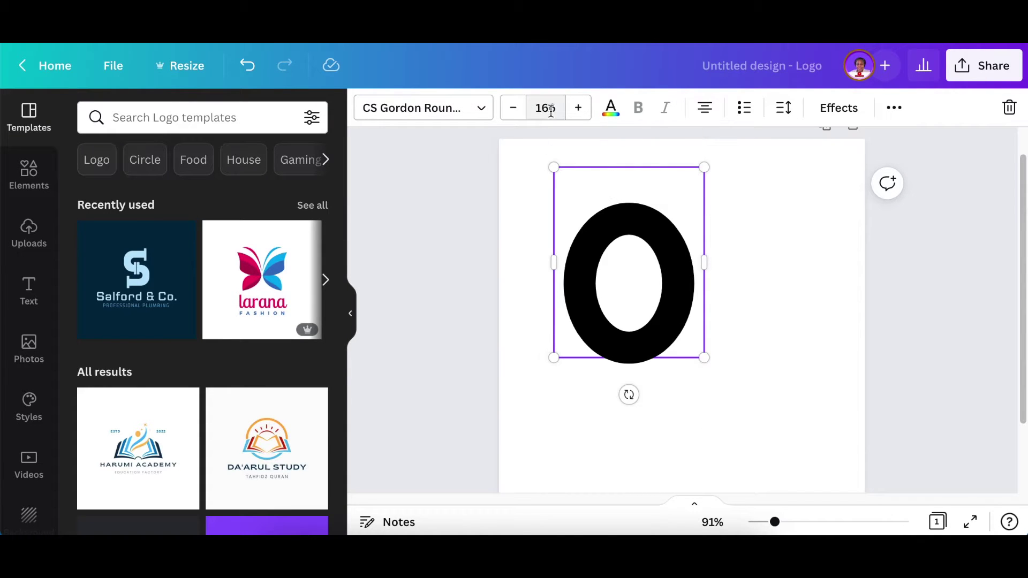
Step: Set the O to size 150 and pink, then move it down and to the left
text(1)
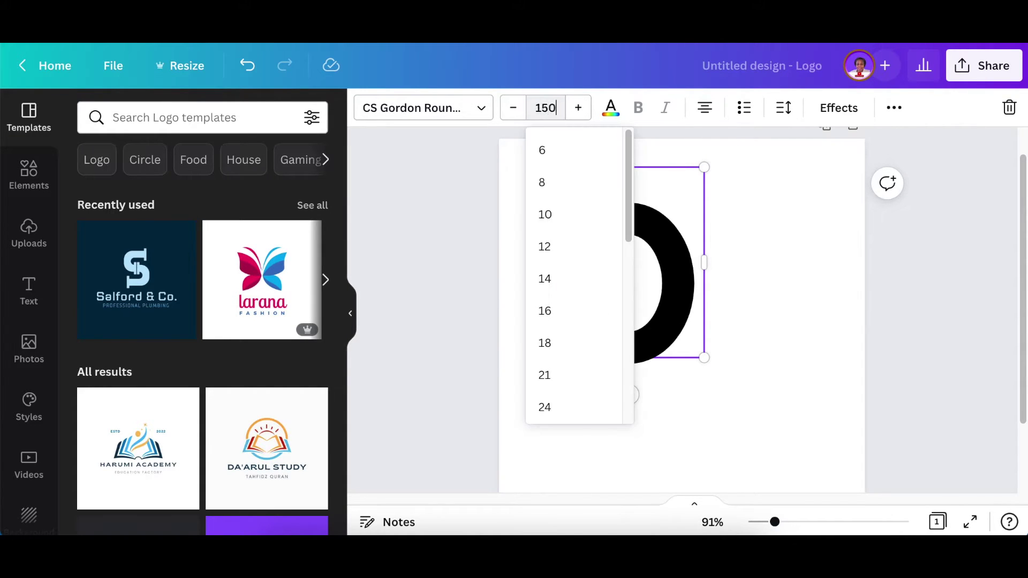
text(50)
key(Return)
click(624, 333)
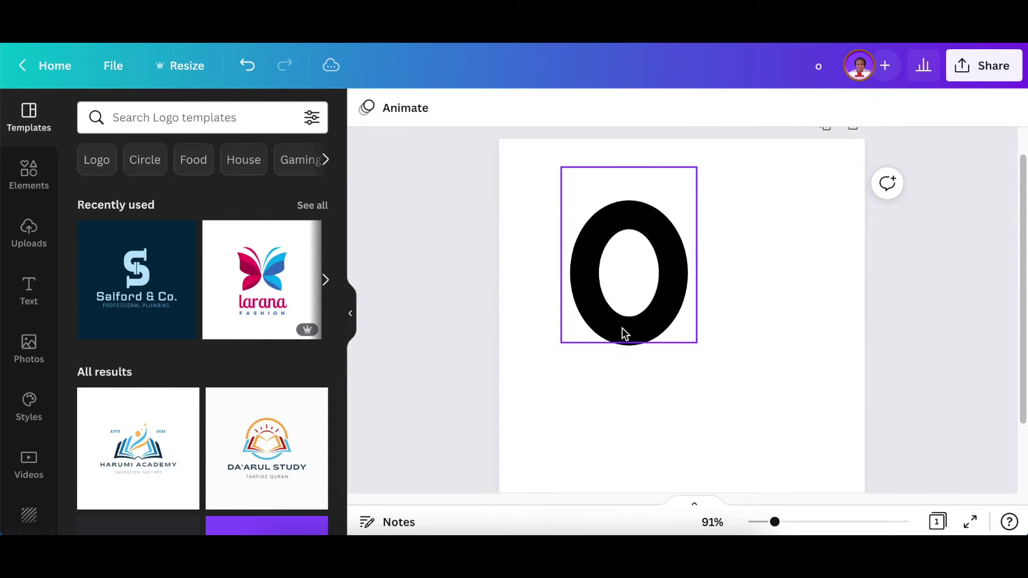
double_click(625, 333)
click(611, 107)
click(185, 387)
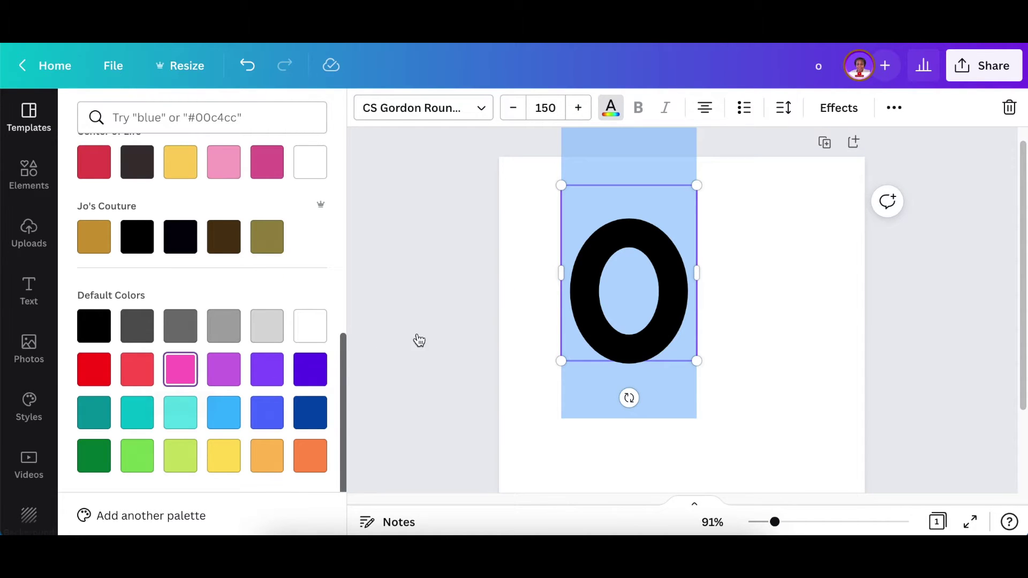
click(629, 356)
drag(630, 356, 600, 396)
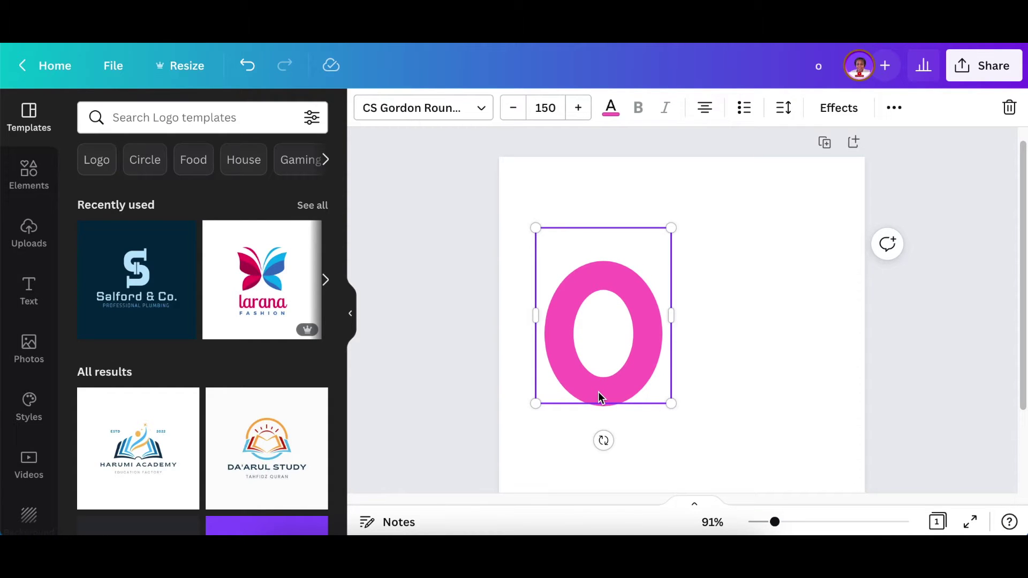
Step: Add the Solid Curl Shape from Lines & Shapes' Other Shapes beside the pink O
click(30, 178)
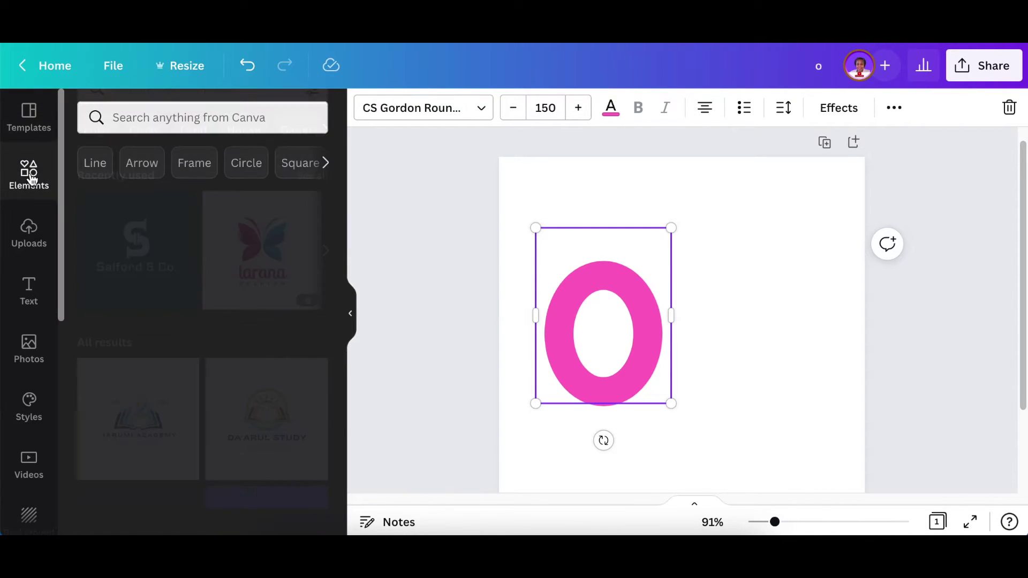
click(313, 296)
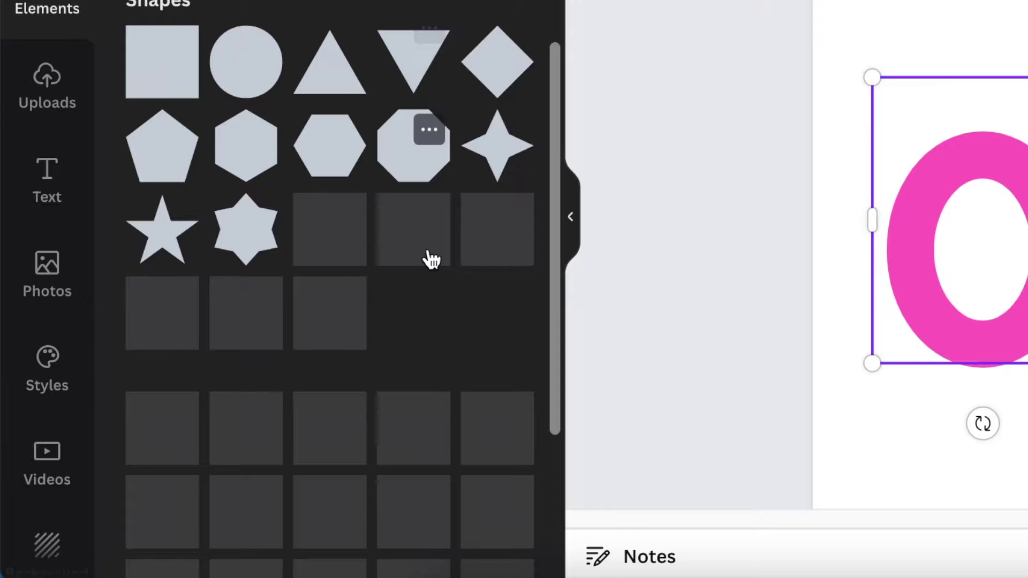
scroll(263, 333, down, 5)
scroll(431, 260, down, 6)
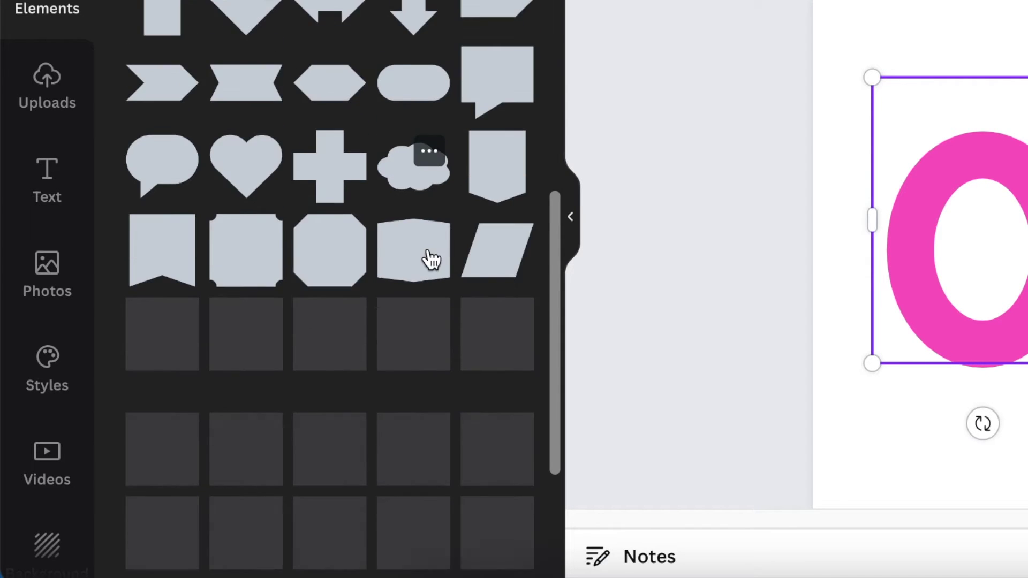
scroll(426, 261, down, 5)
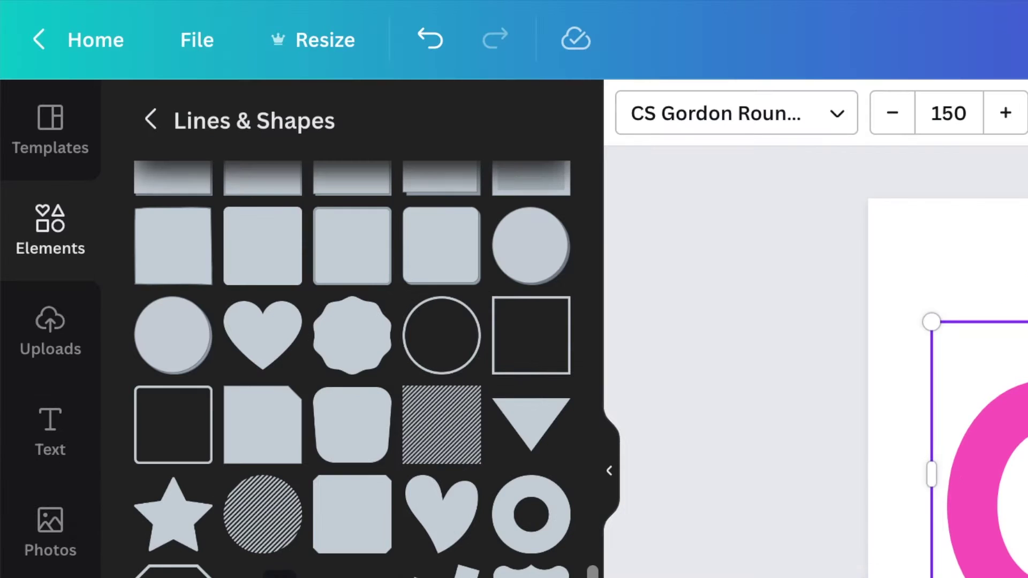
click(262, 325)
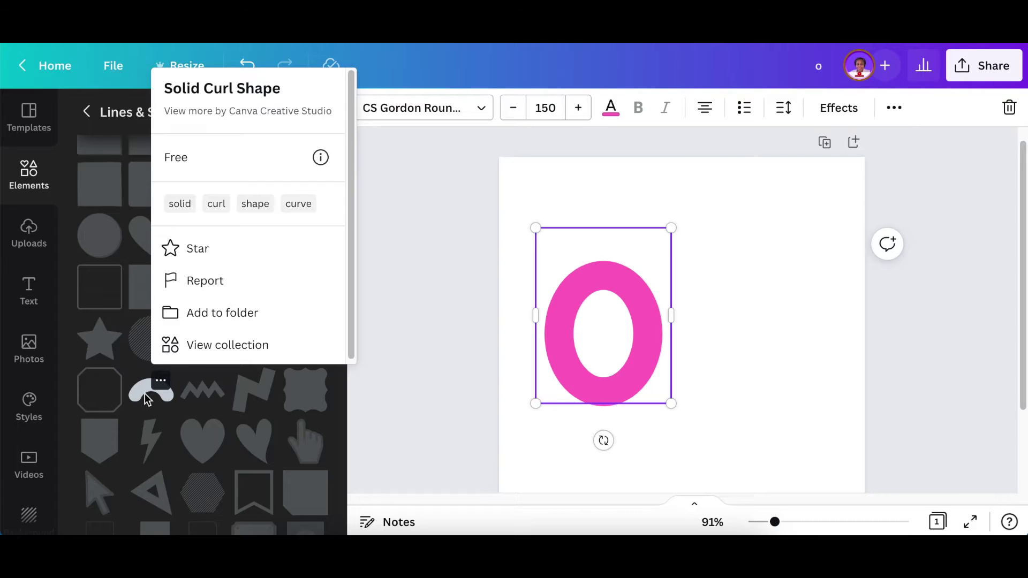
click(148, 401)
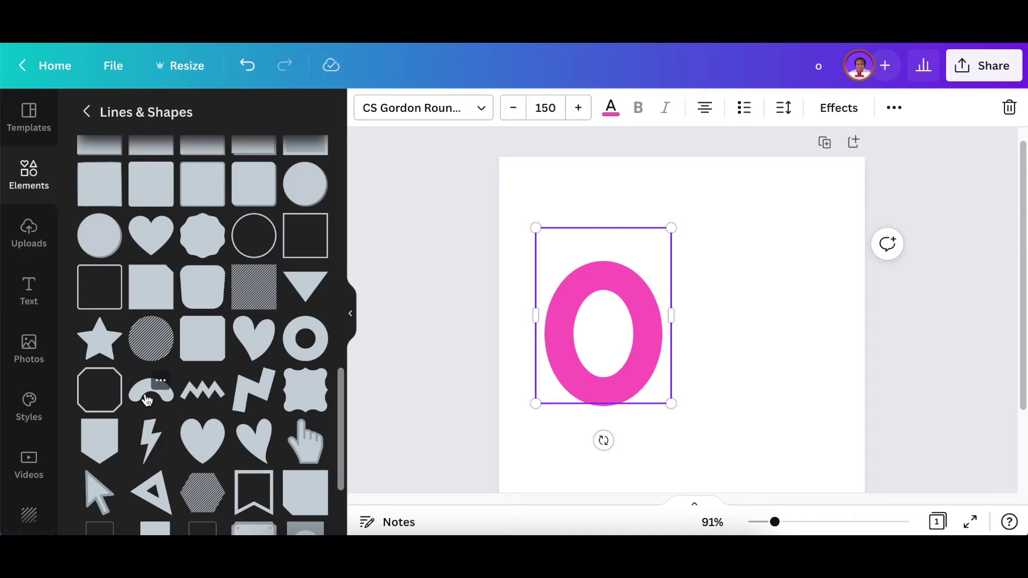
click(147, 401)
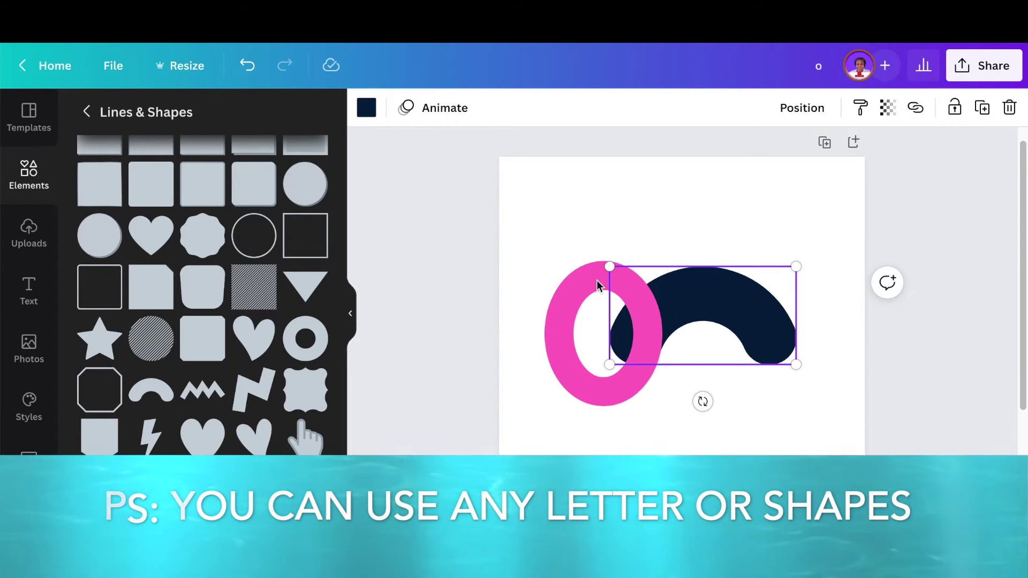
click(367, 107)
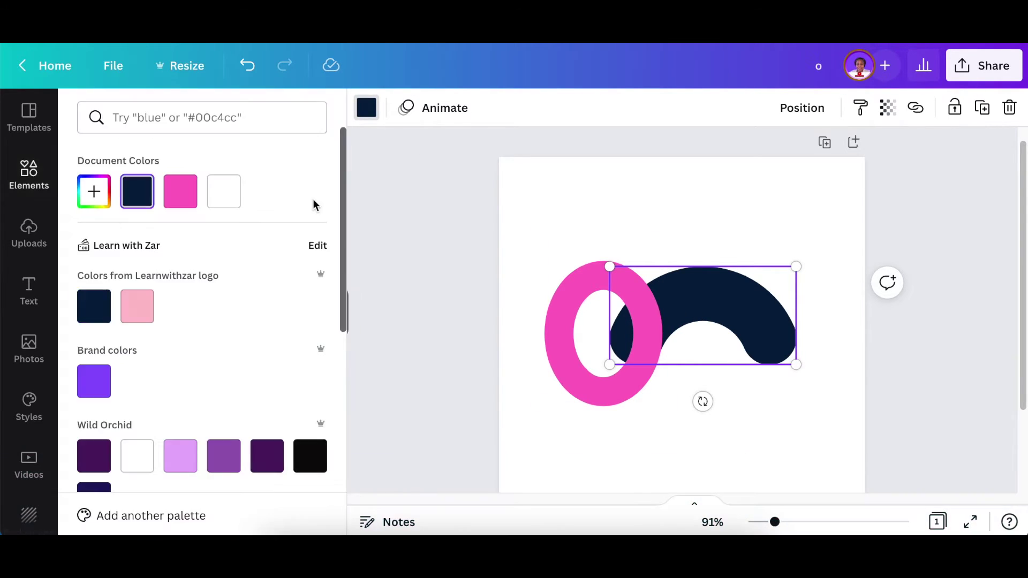
Step: Make the curl shape white, bring it in front of the O, and flip it over the letter
click(233, 191)
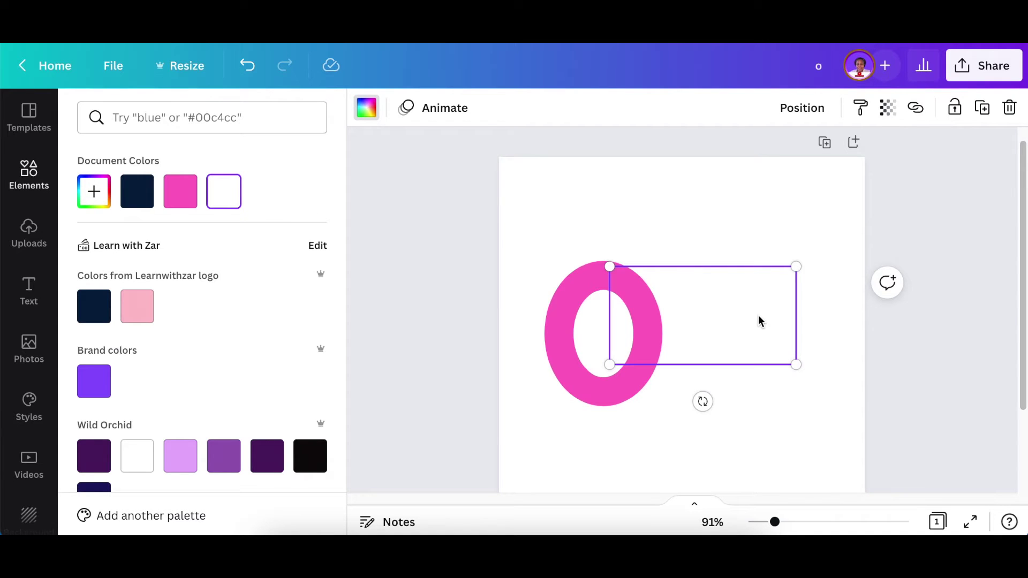
click(803, 111)
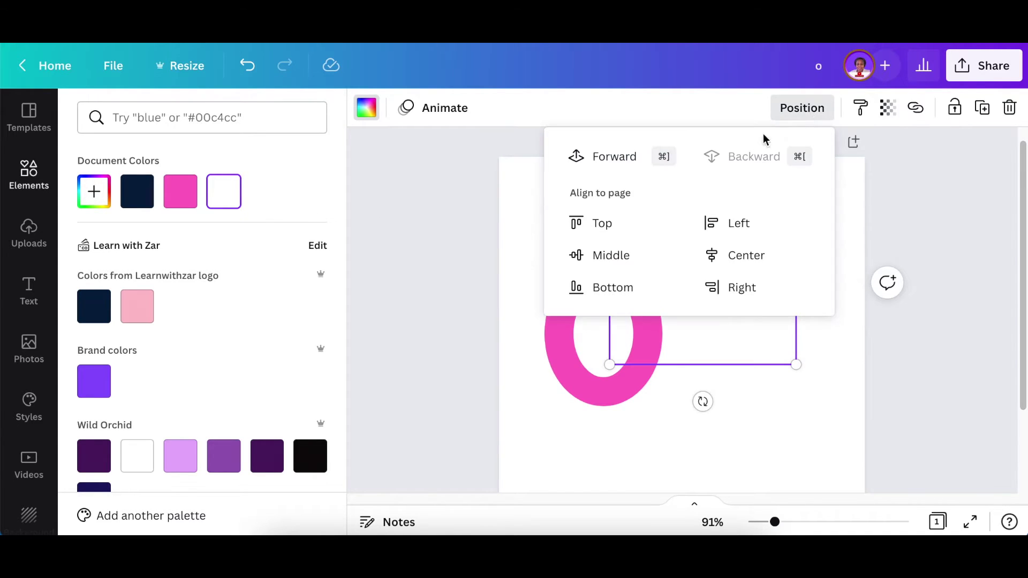
click(755, 349)
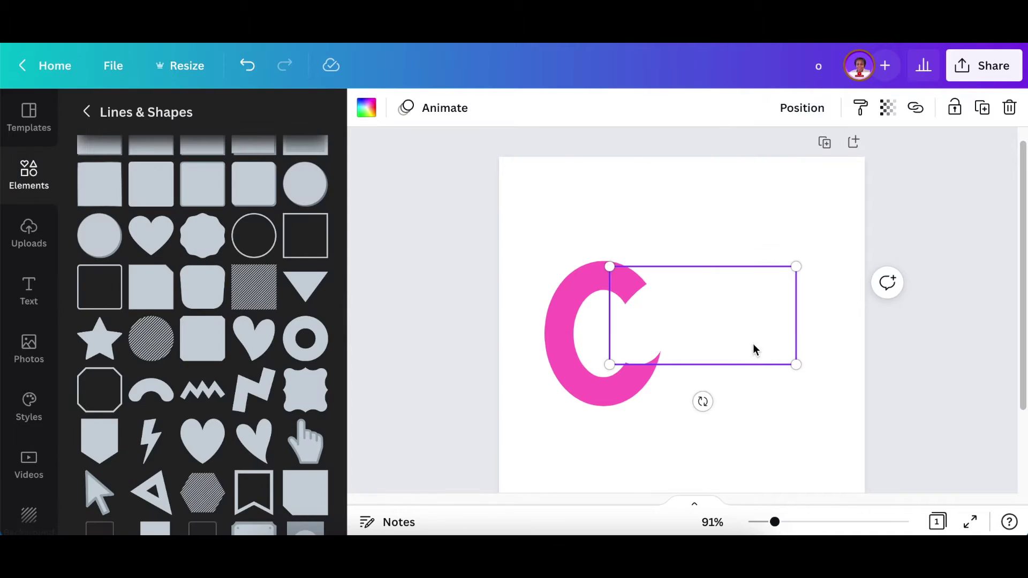
drag(736, 313, 717, 338)
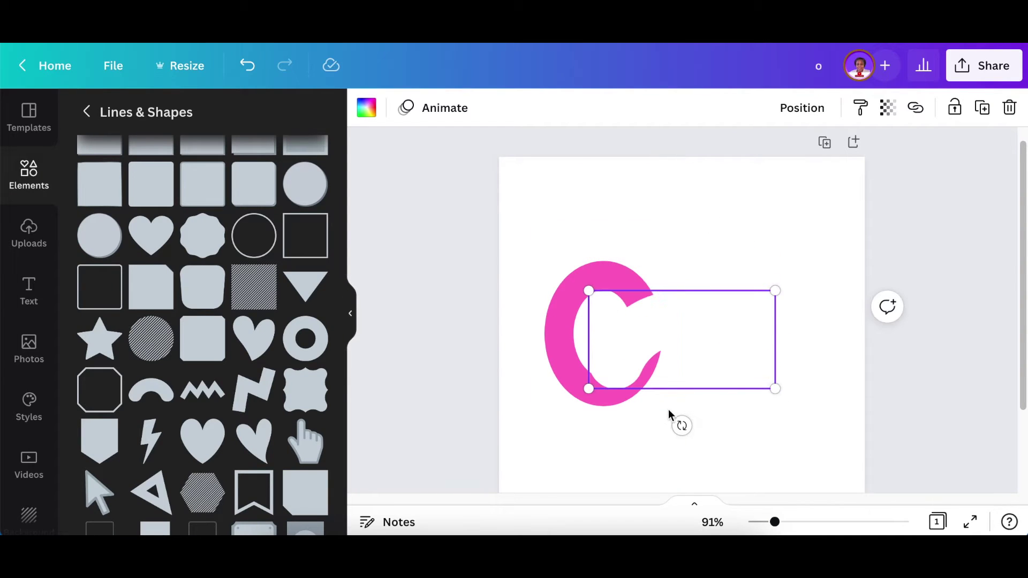
drag(681, 426, 688, 217)
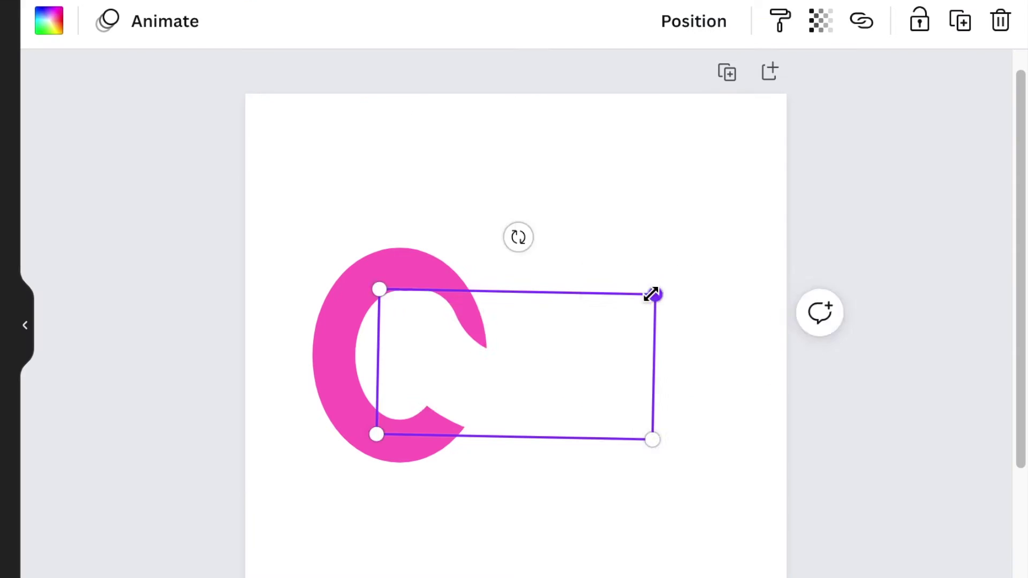
Step: Shrink the white cutout and rotate it to about -126° across the O's lower right
drag(776, 292, 701, 325)
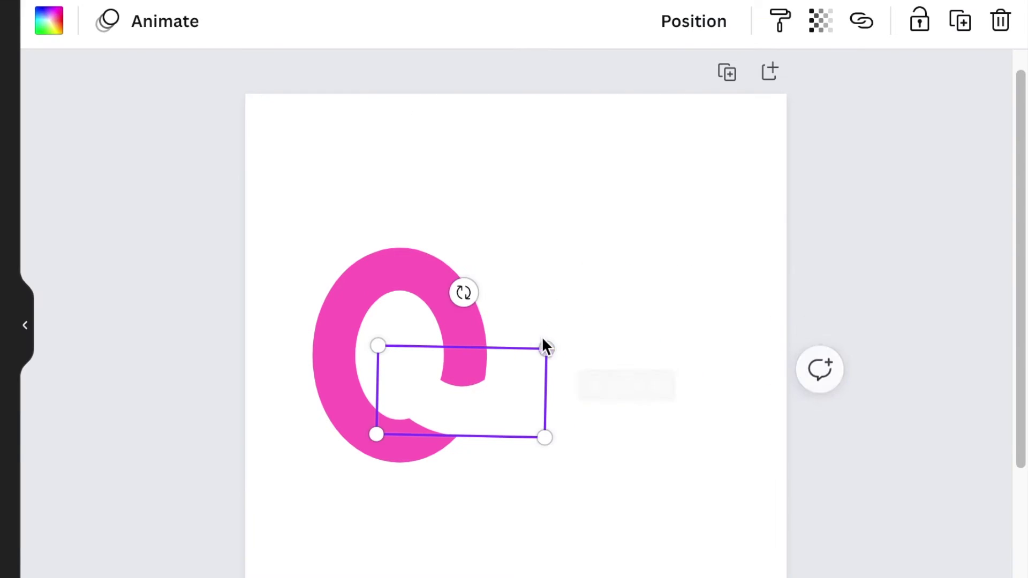
drag(644, 292, 656, 308)
drag(477, 317, 480, 344)
drag(482, 407, 489, 423)
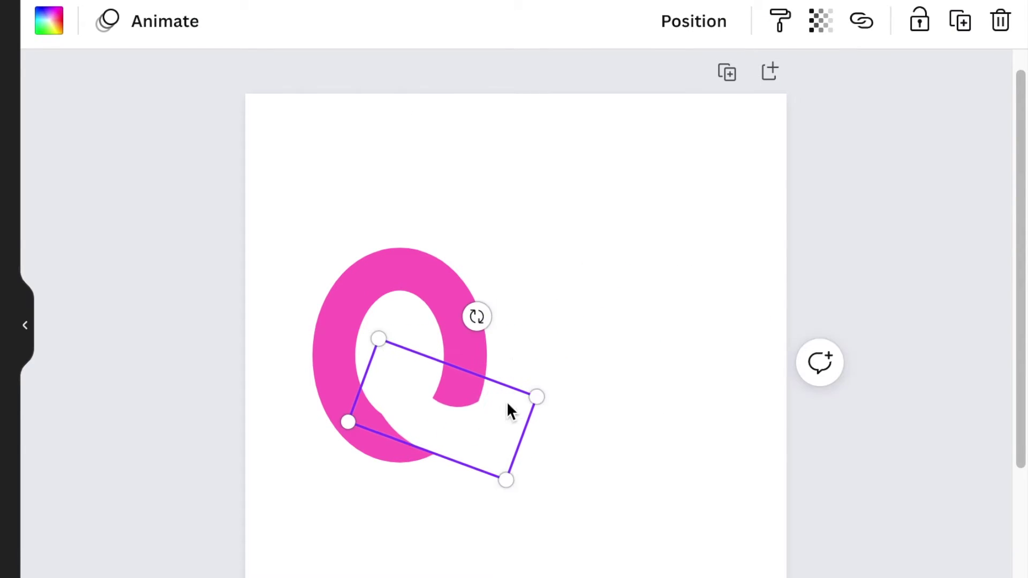
drag(485, 306, 486, 374)
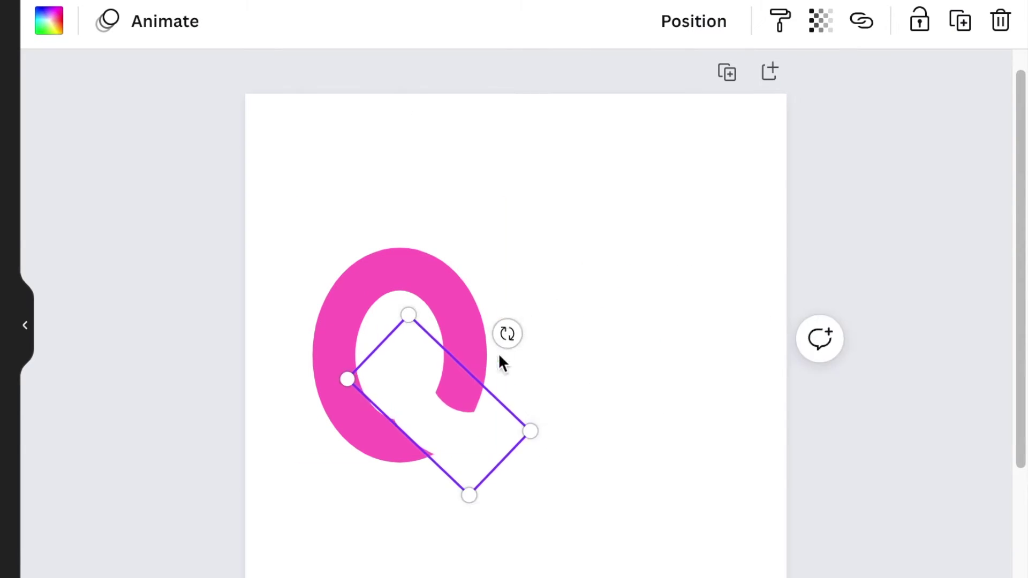
drag(507, 332, 527, 343)
click(654, 477)
click(496, 418)
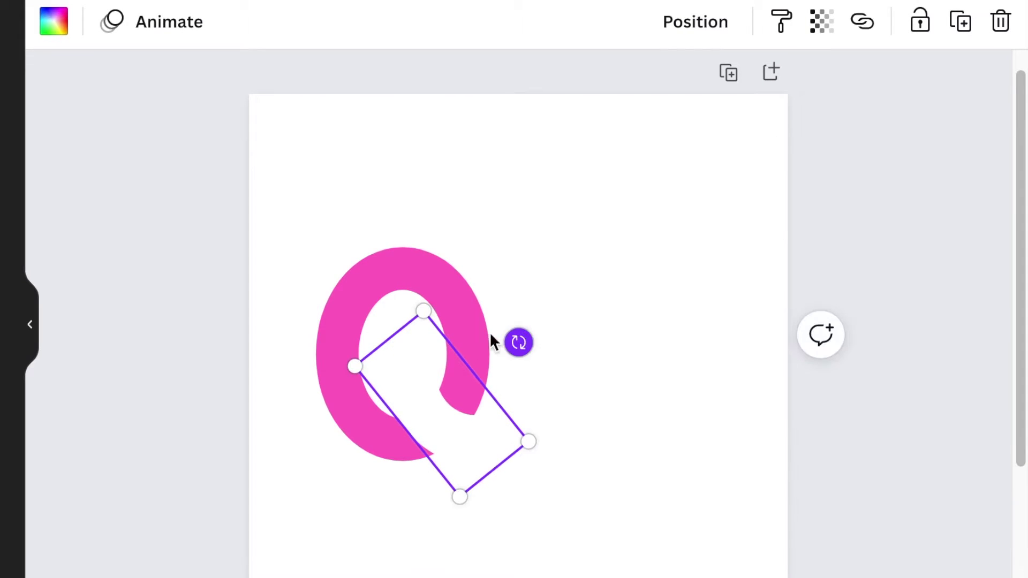
click(684, 507)
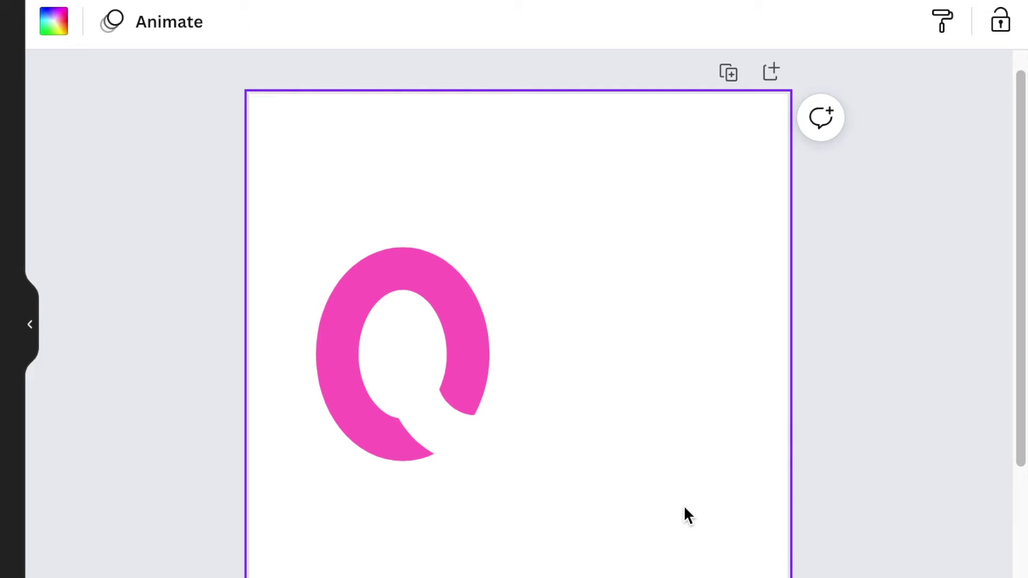
Step: Copy the pink O to its right and change the copy's letter to C
click(344, 418)
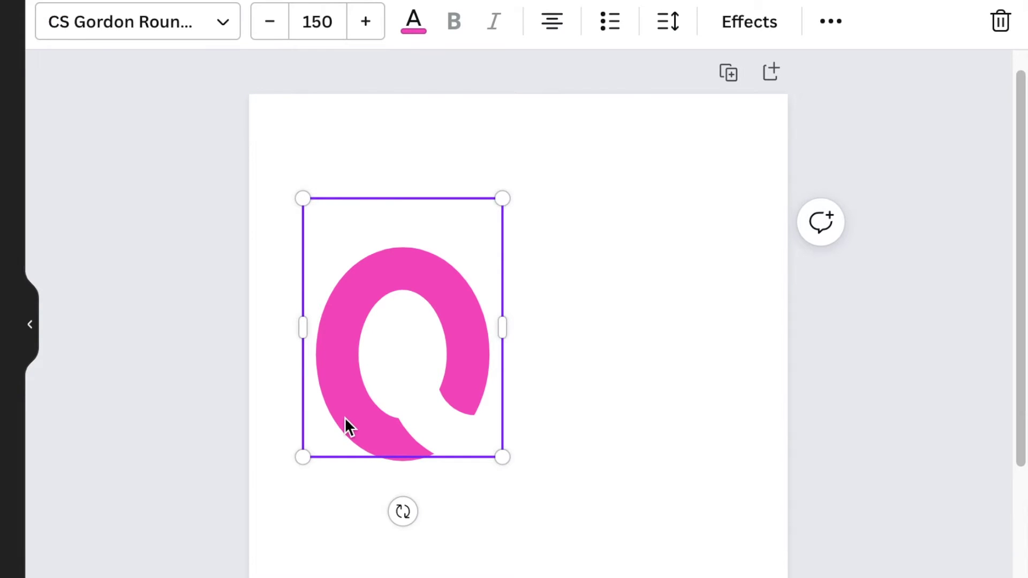
drag(345, 417, 576, 407)
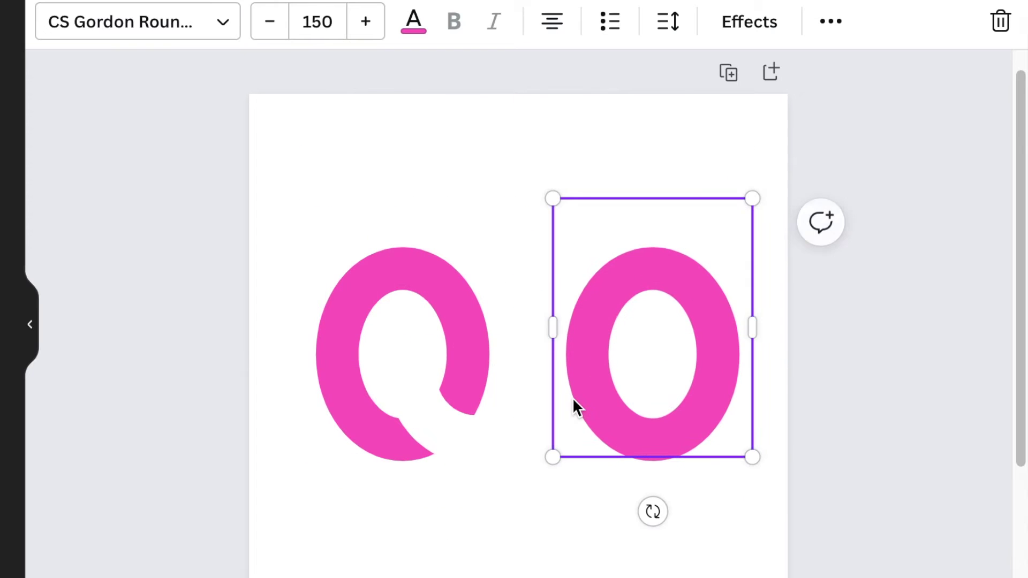
double_click(581, 402)
text(C)
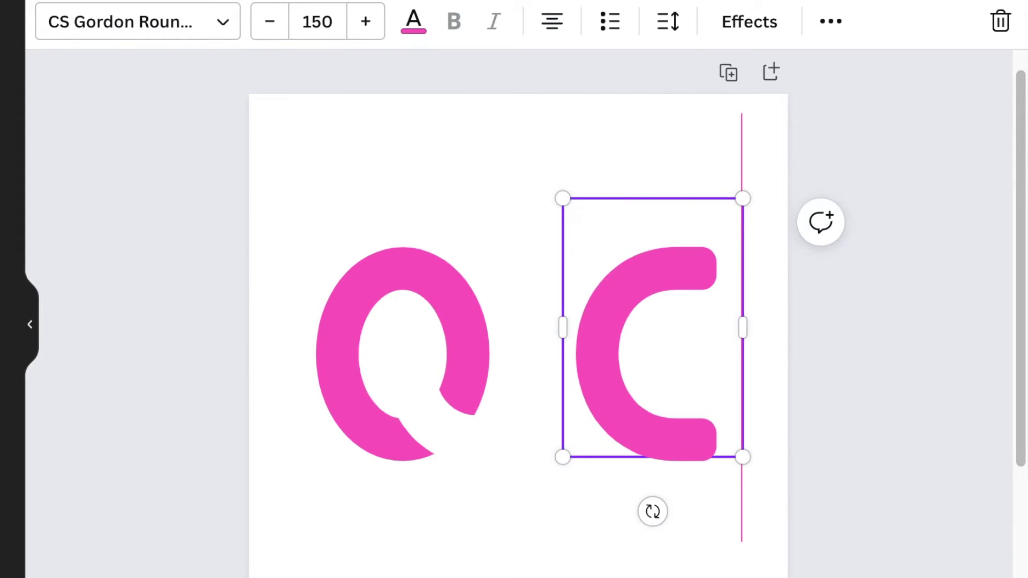
double_click(681, 402)
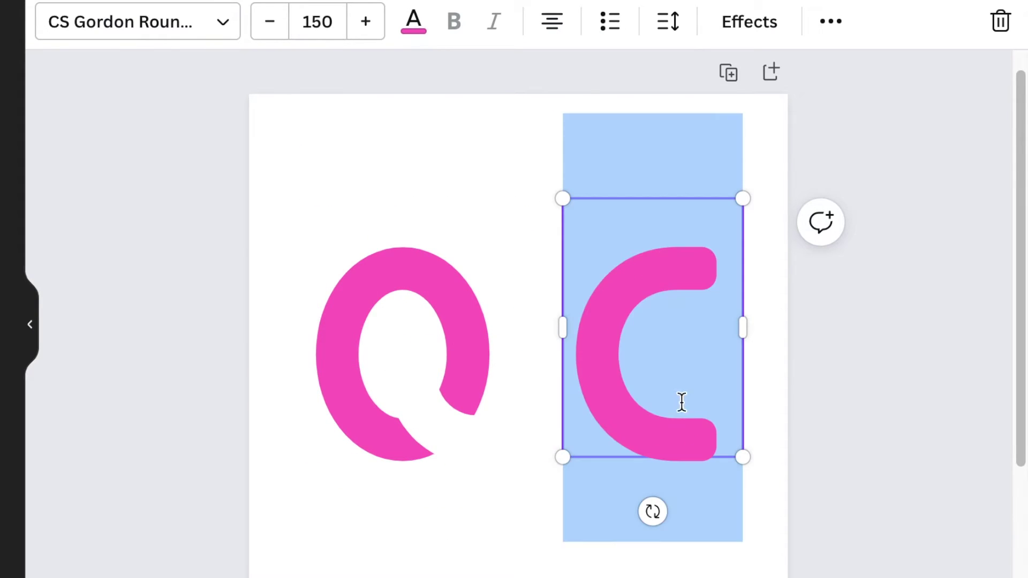
Step: Make the C yellow and move the white cutout onto its top, angled about 15°
click(414, 22)
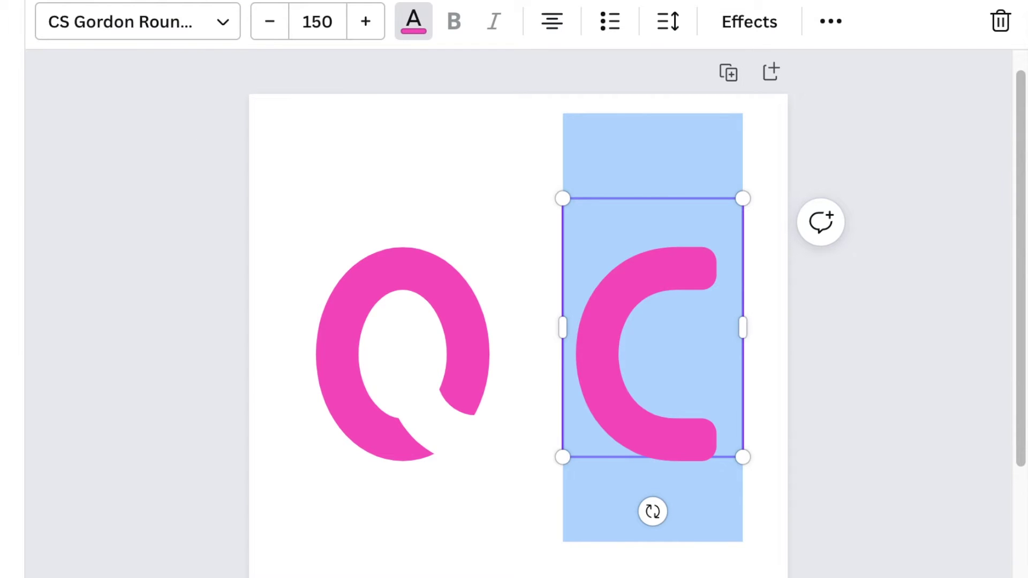
click(480, 445)
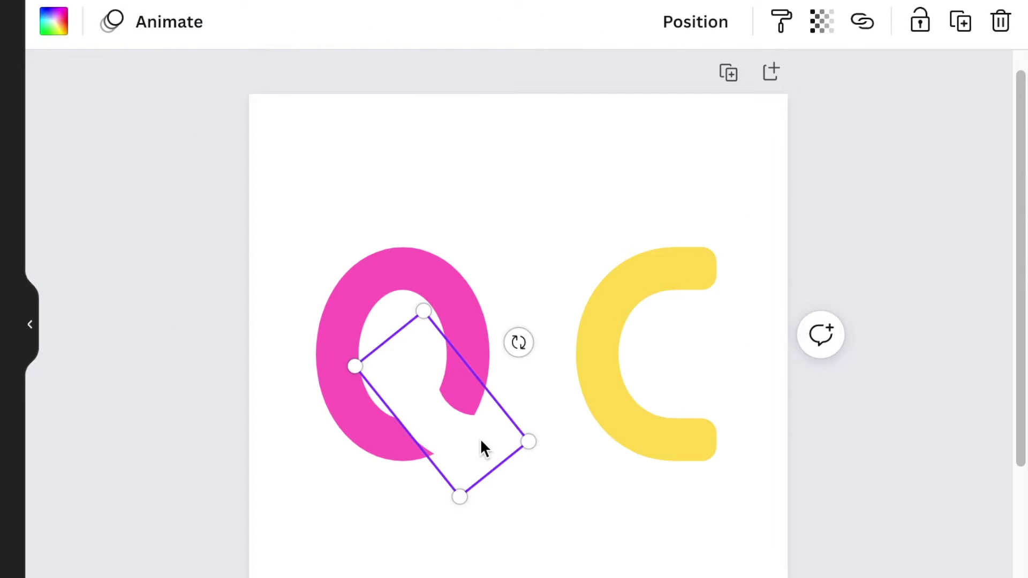
drag(481, 442, 652, 287)
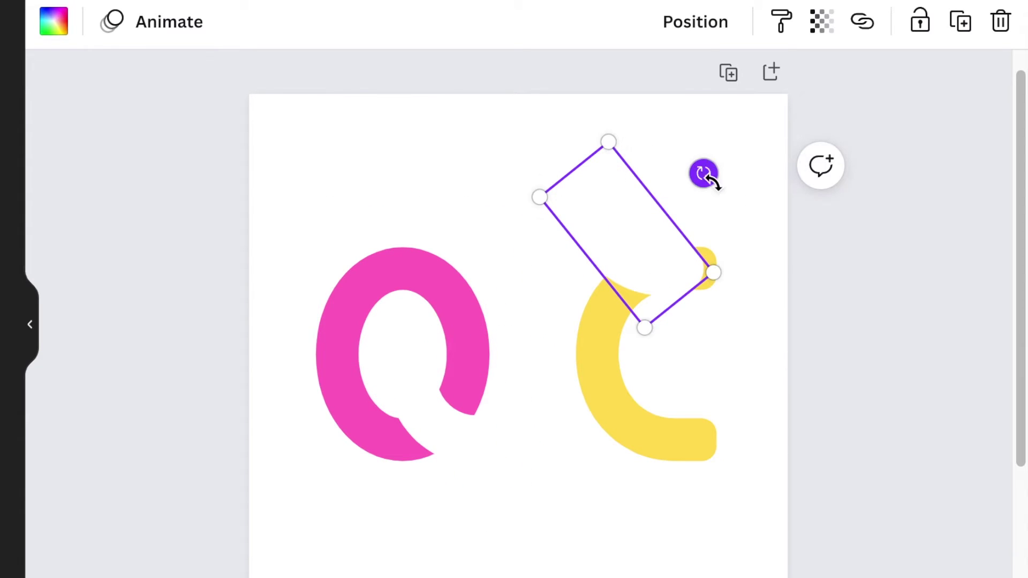
drag(705, 172, 550, 362)
drag(574, 320, 595, 333)
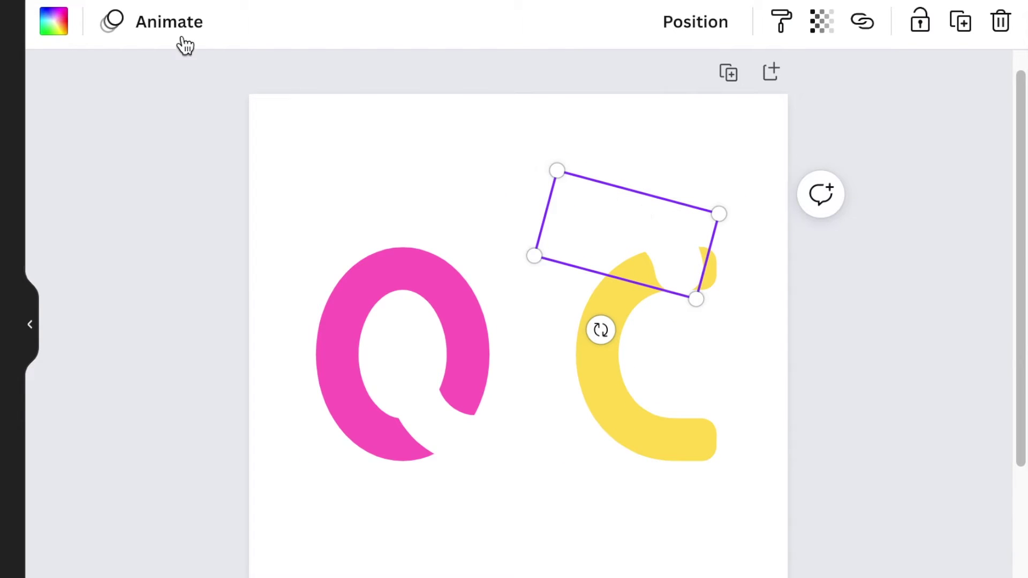
Step: Colour the arch navy temporarily and position it over the C's upper curve
click(53, 21)
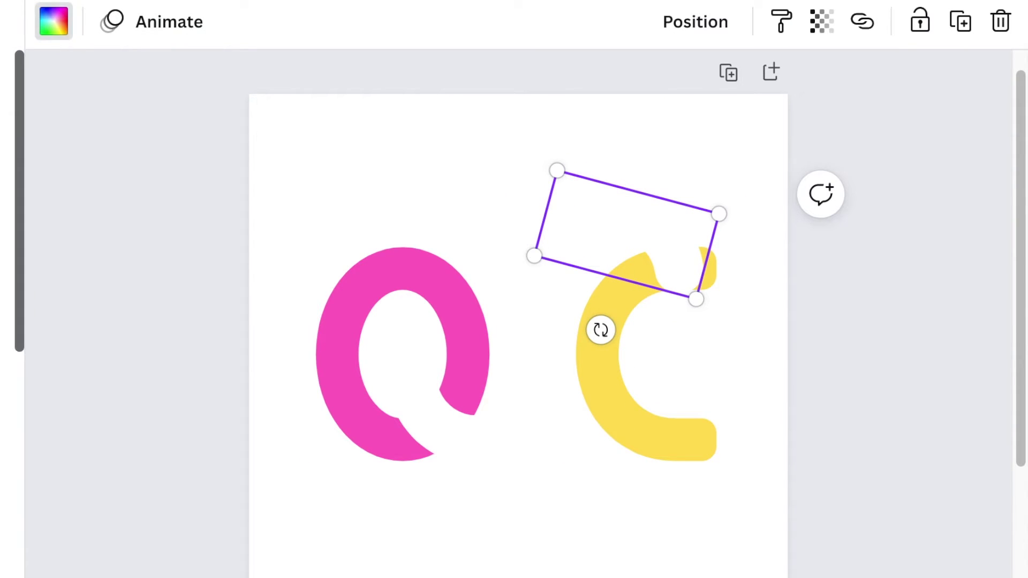
drag(622, 236, 420, 282)
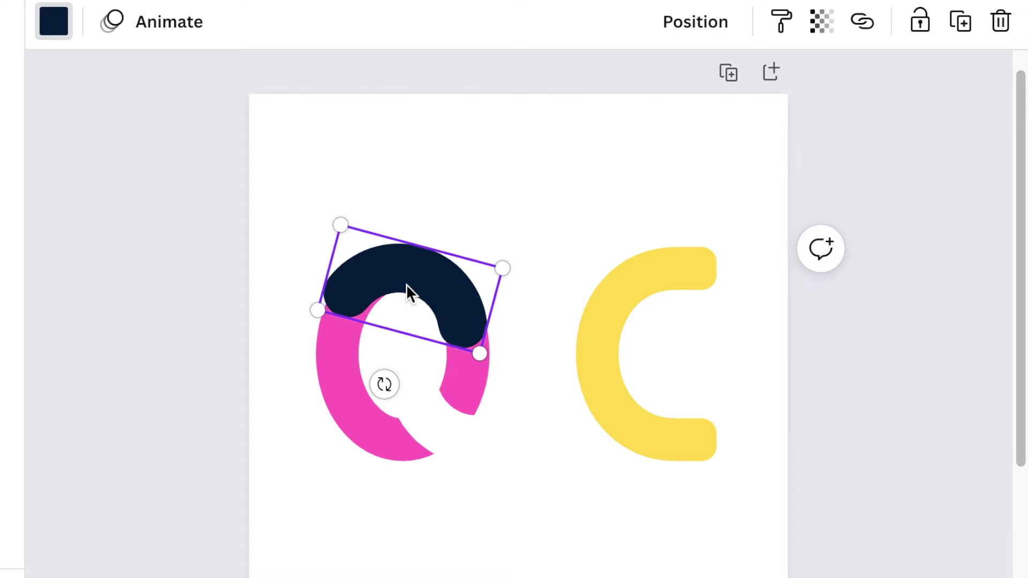
drag(404, 284, 617, 277)
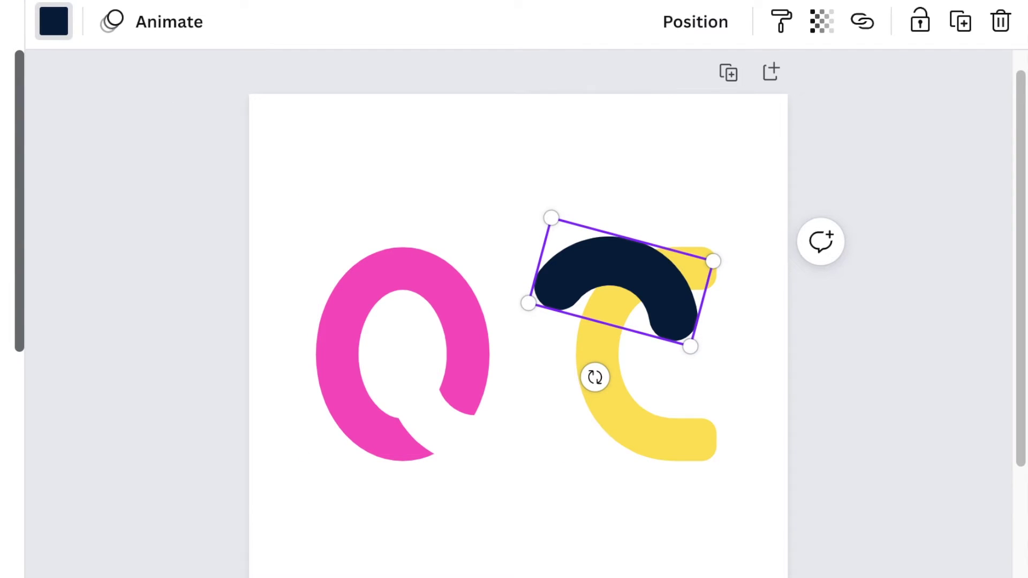
click(633, 361)
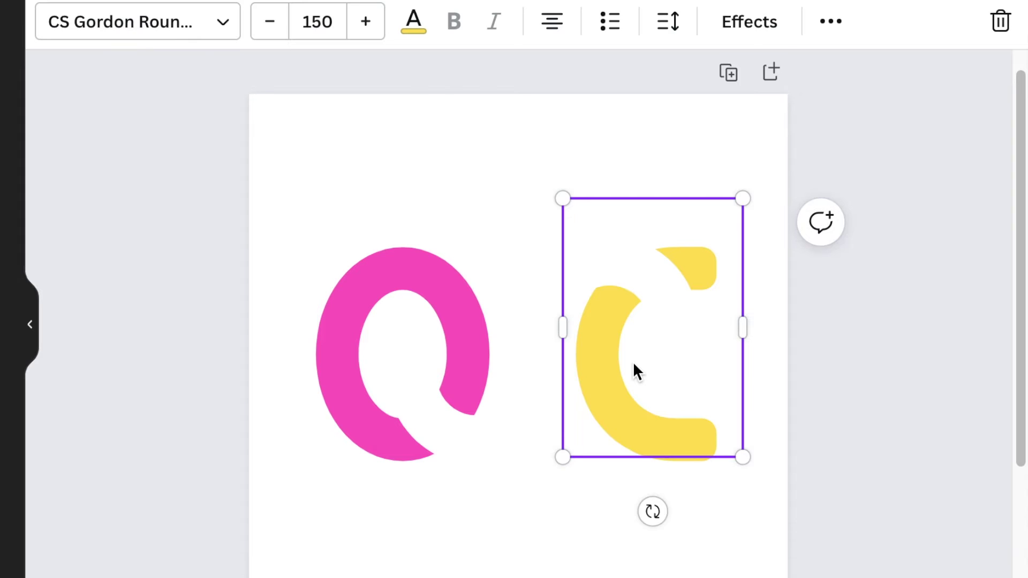
key(ctrl+d)
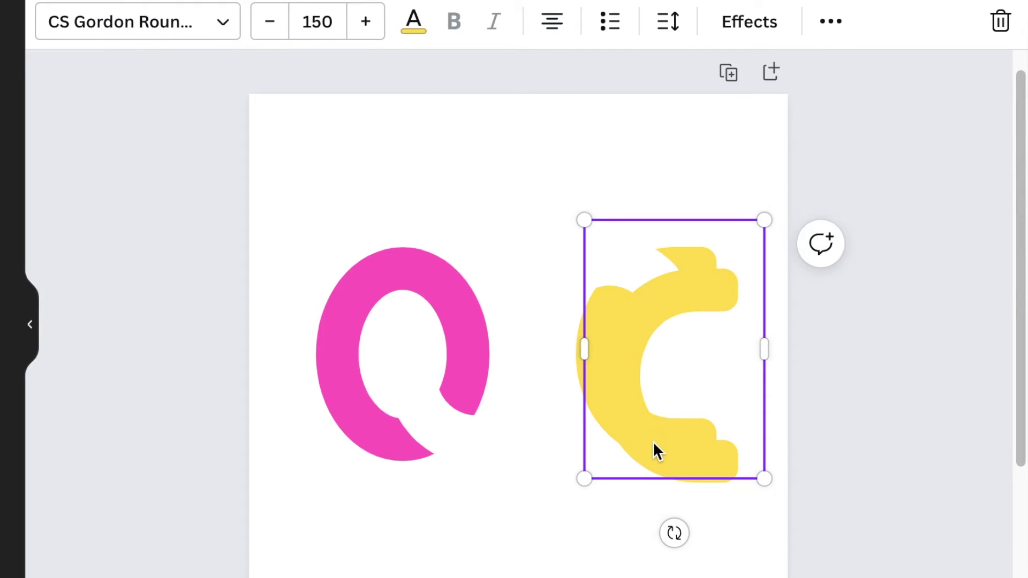
drag(654, 444, 438, 423)
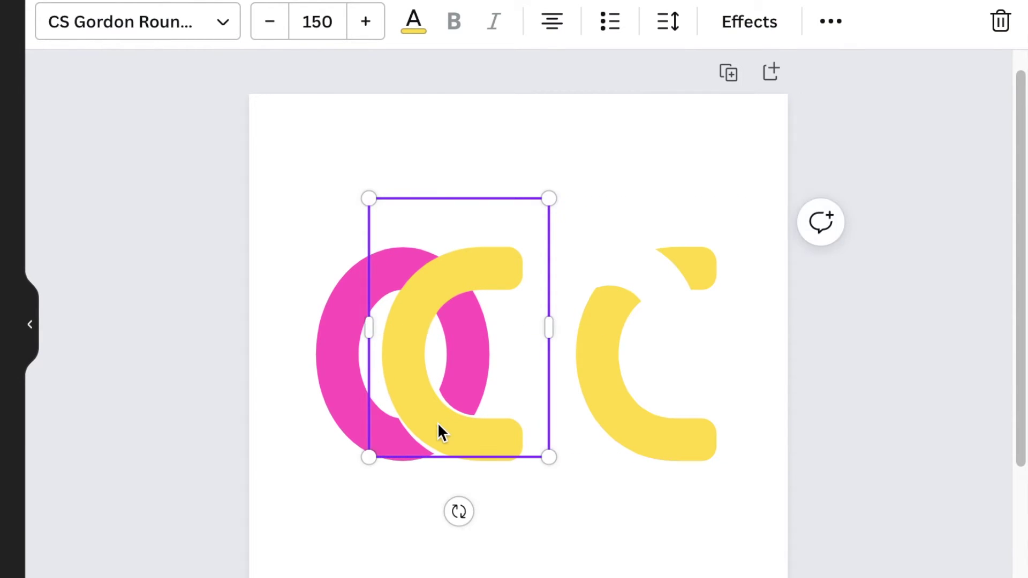
key(Delete)
click(361, 281)
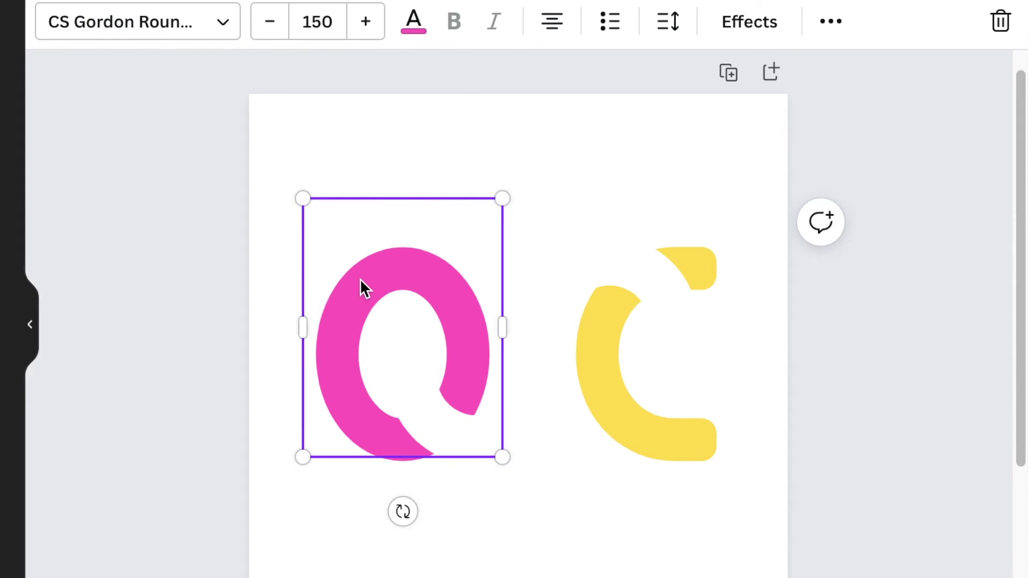
key(ctrl+d)
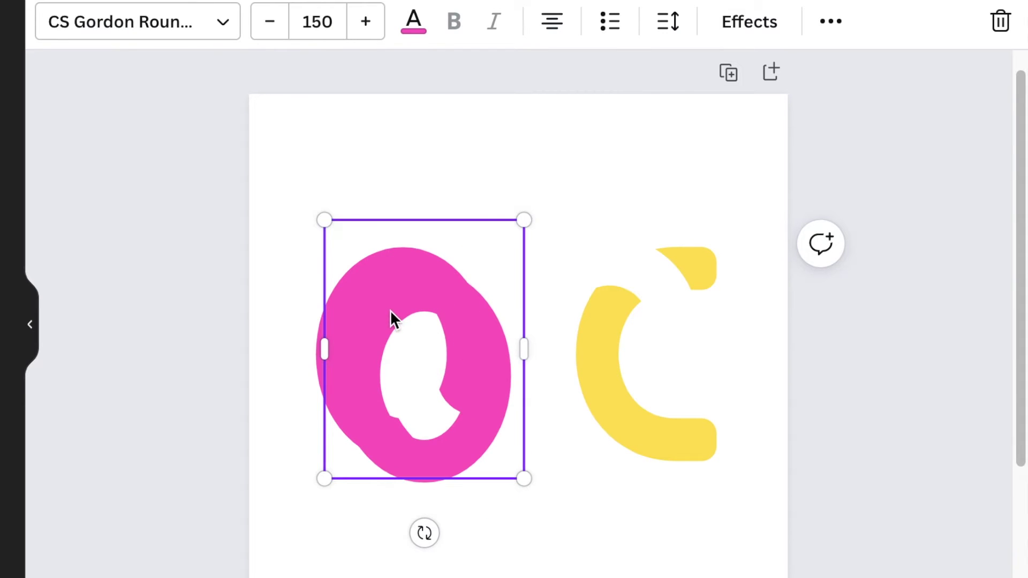
drag(417, 319, 579, 283)
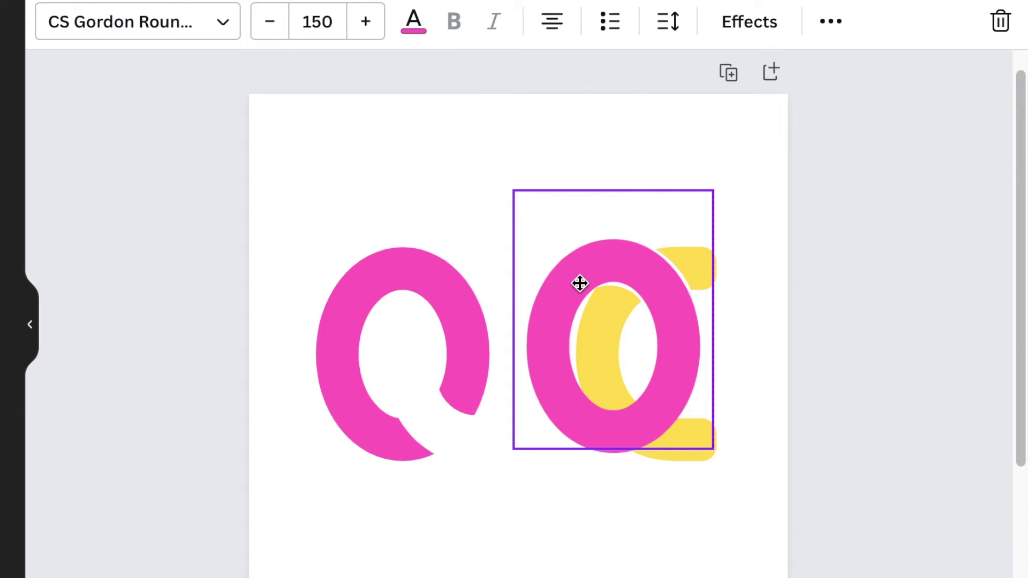
drag(580, 283, 579, 283)
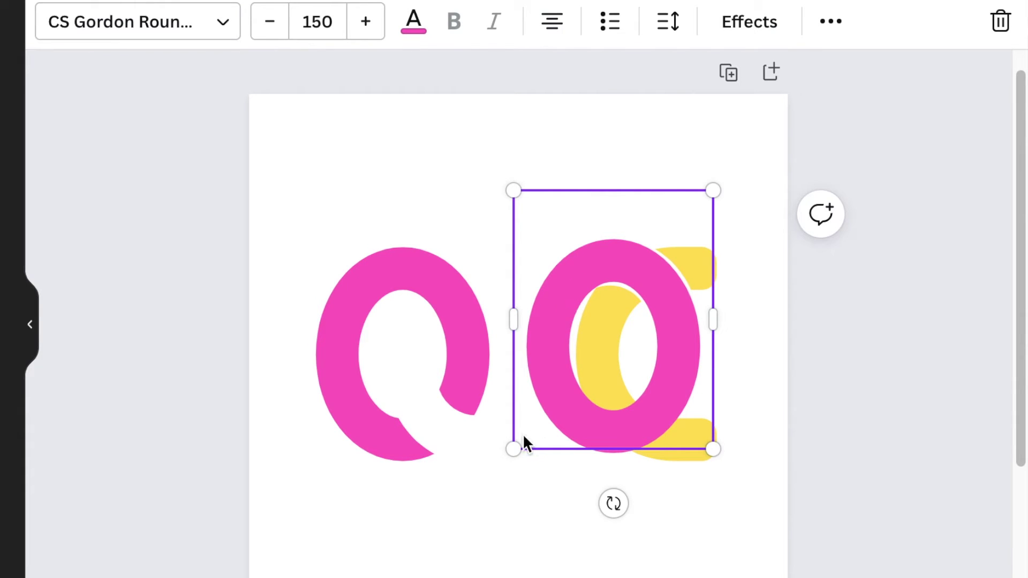
key(Delete)
Step: Download the logo as a 500 × 500 px PNG with a transparent background
click(654, 452)
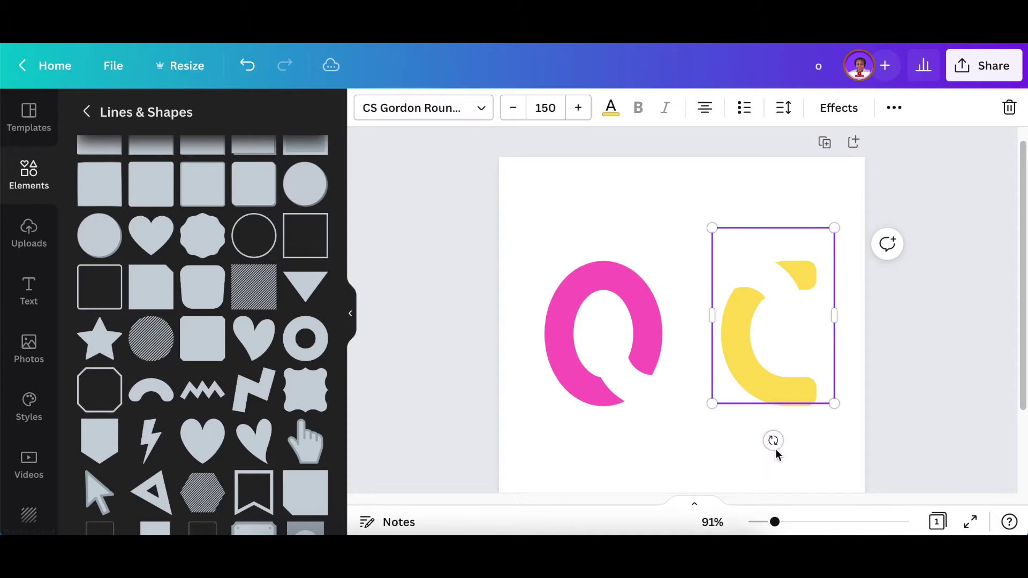
click(686, 198)
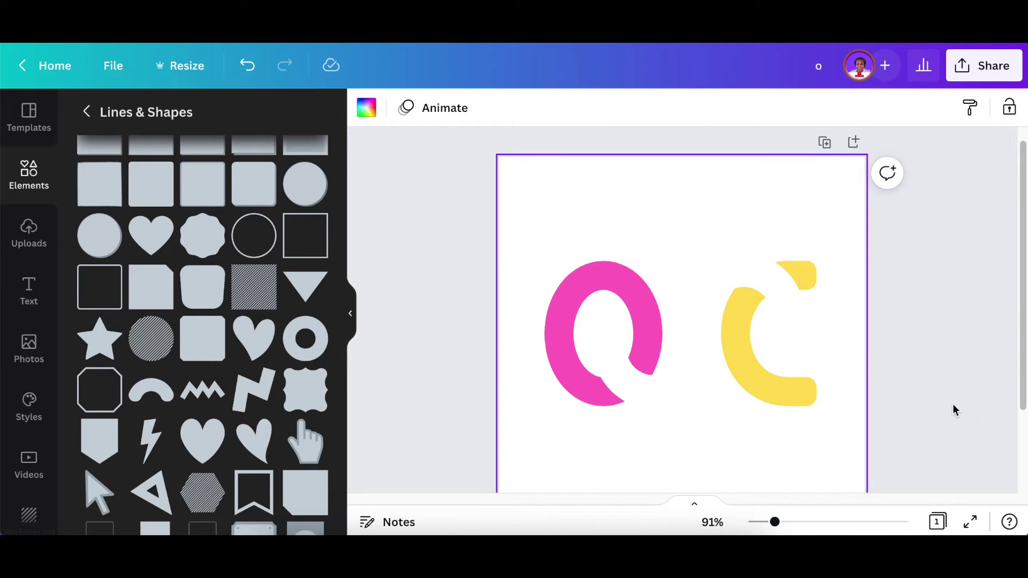
click(982, 64)
scroll(883, 366, down, 1)
scroll(884, 365, down, 2)
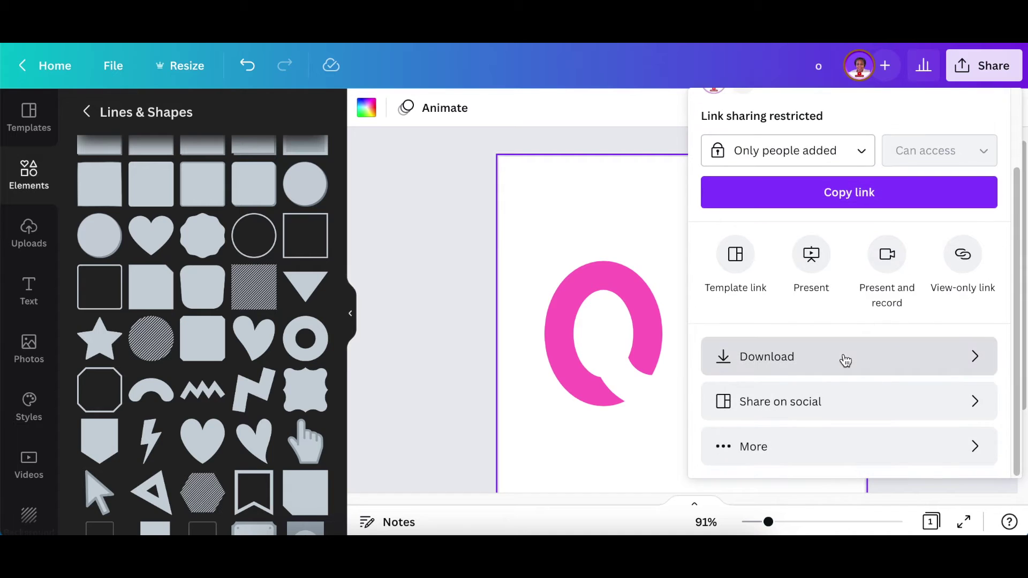
click(837, 363)
click(718, 276)
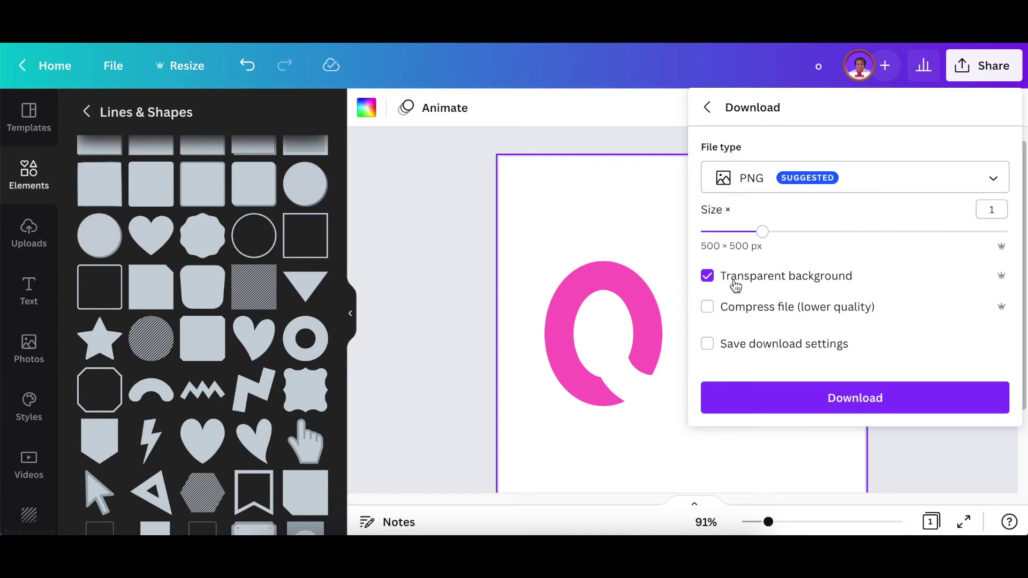
click(890, 401)
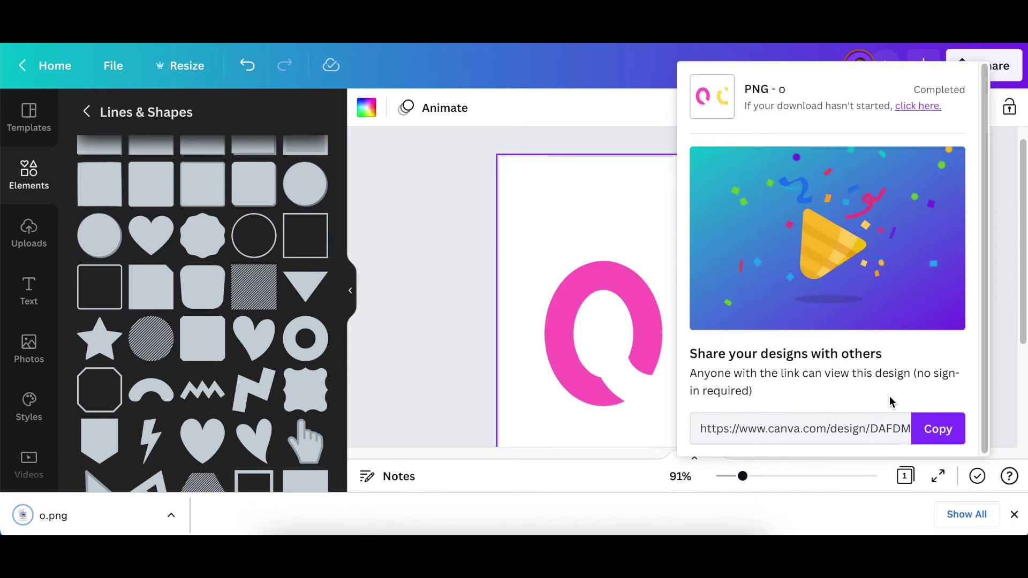
click(432, 302)
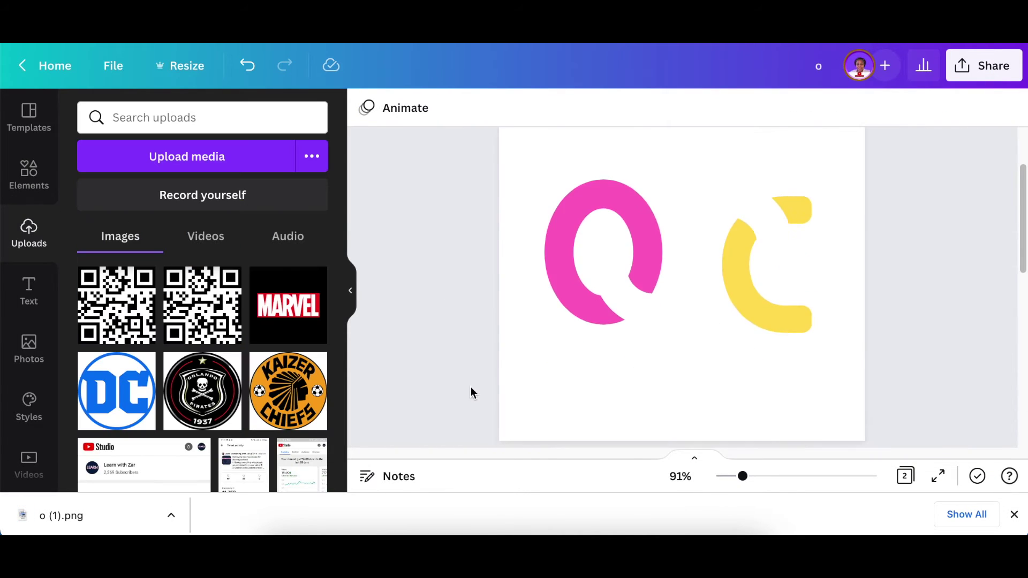
Step: Upload the downloaded logo PNG and place it on the blank second page
scroll(471, 393, down, 8)
drag(594, 227, 857, 369)
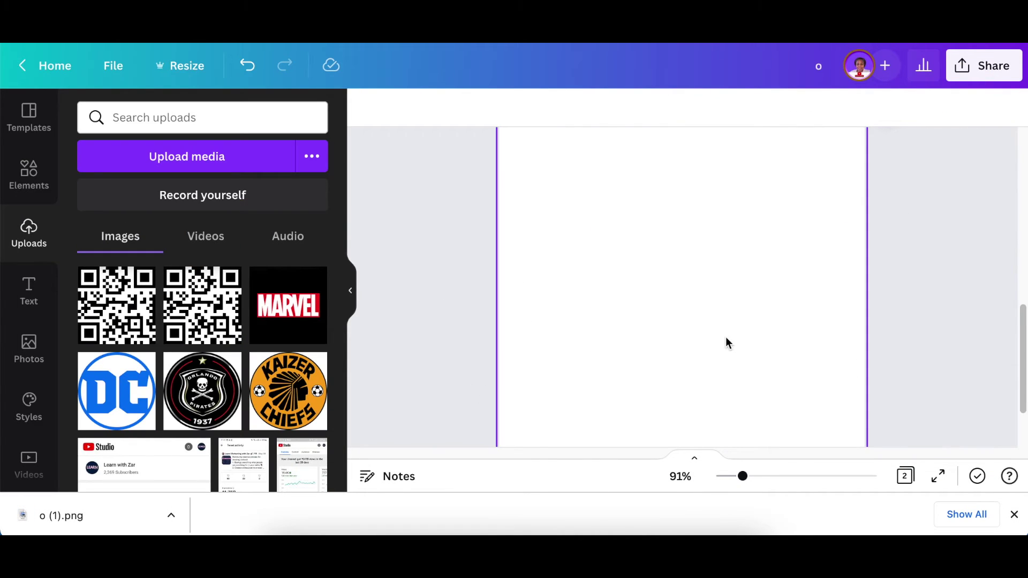
click(423, 375)
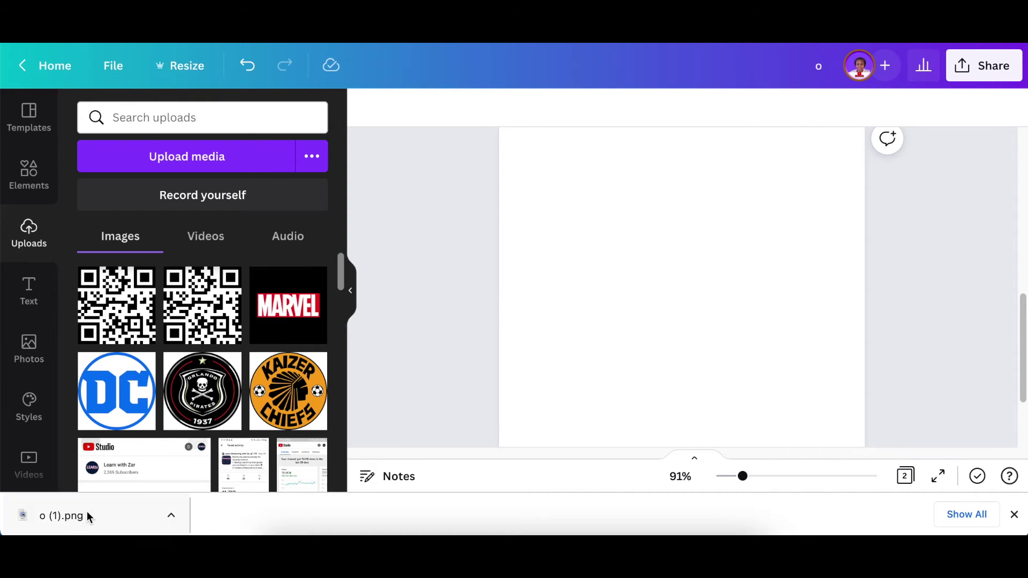
drag(88, 517, 361, 420)
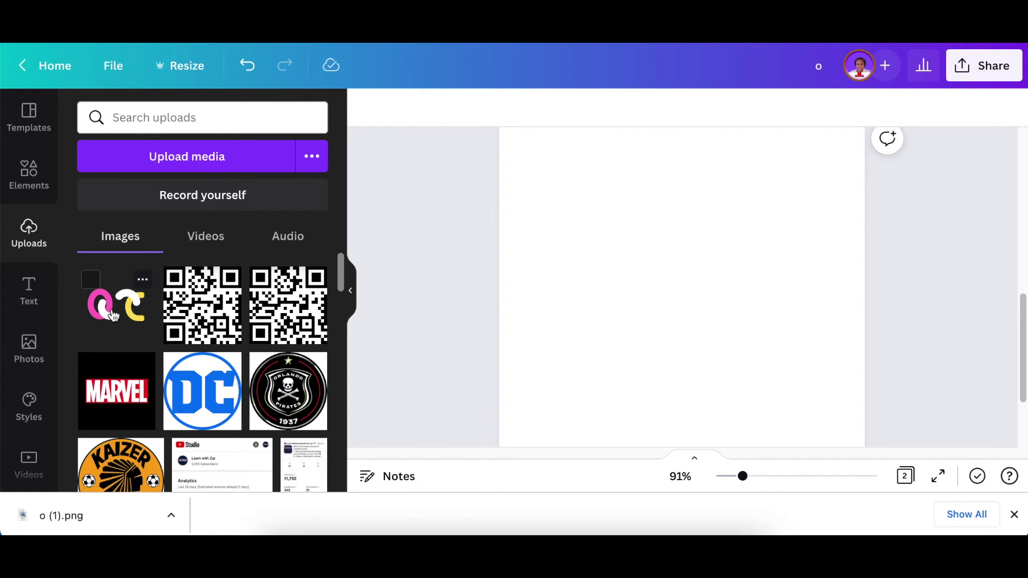
click(113, 315)
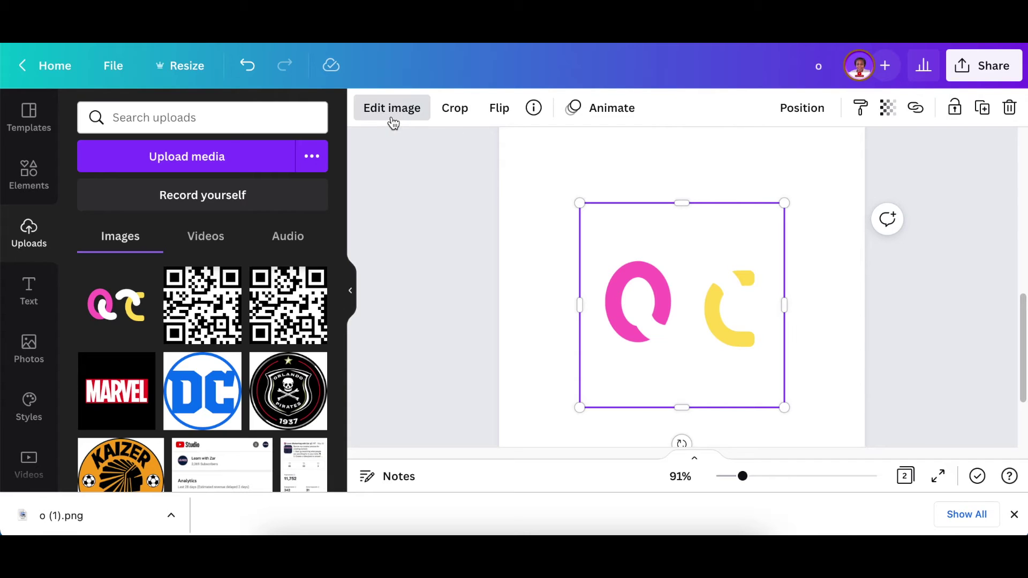
Step: Apply BG Remover to the placed logo image
click(393, 123)
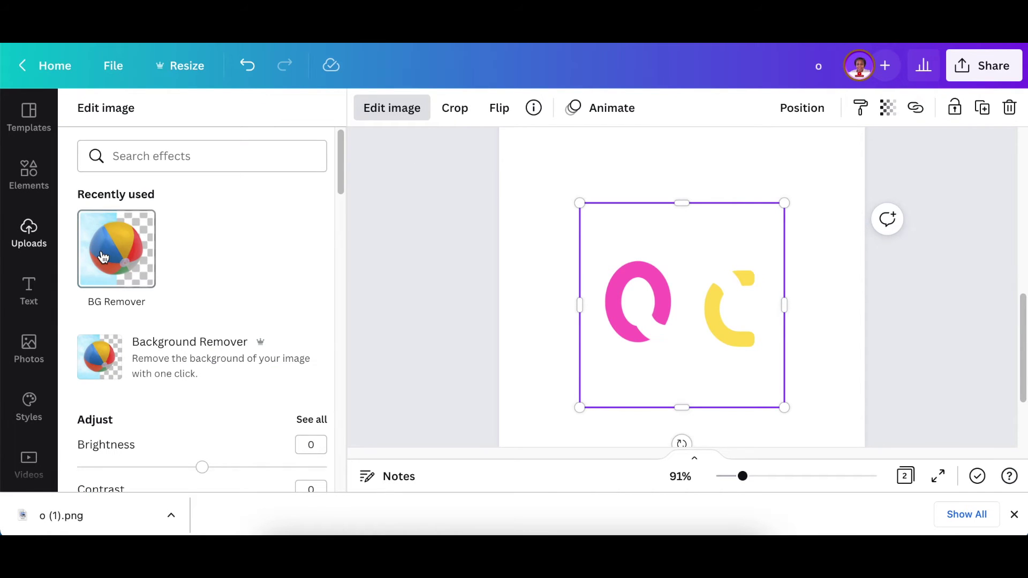
click(103, 257)
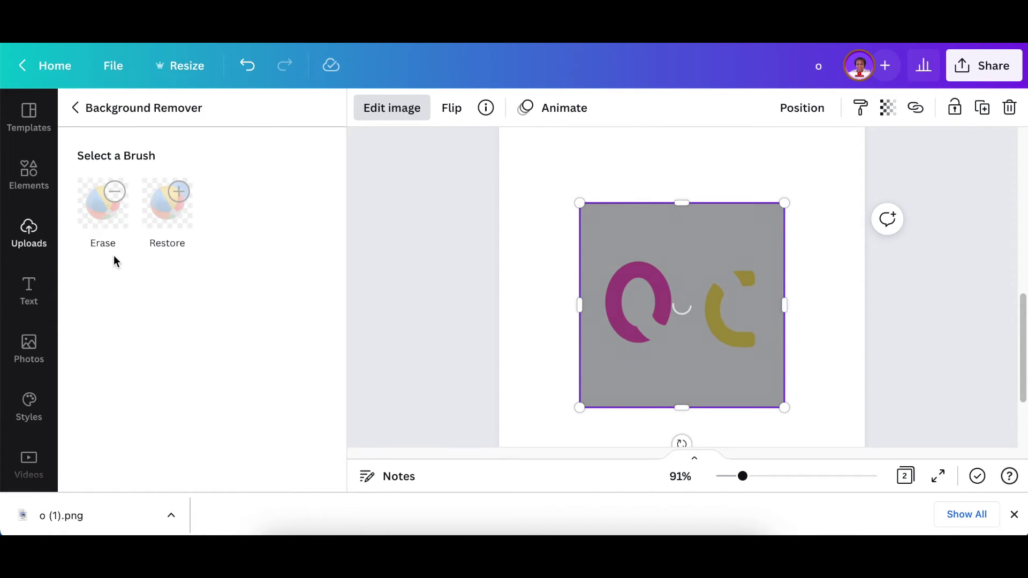
click(278, 462)
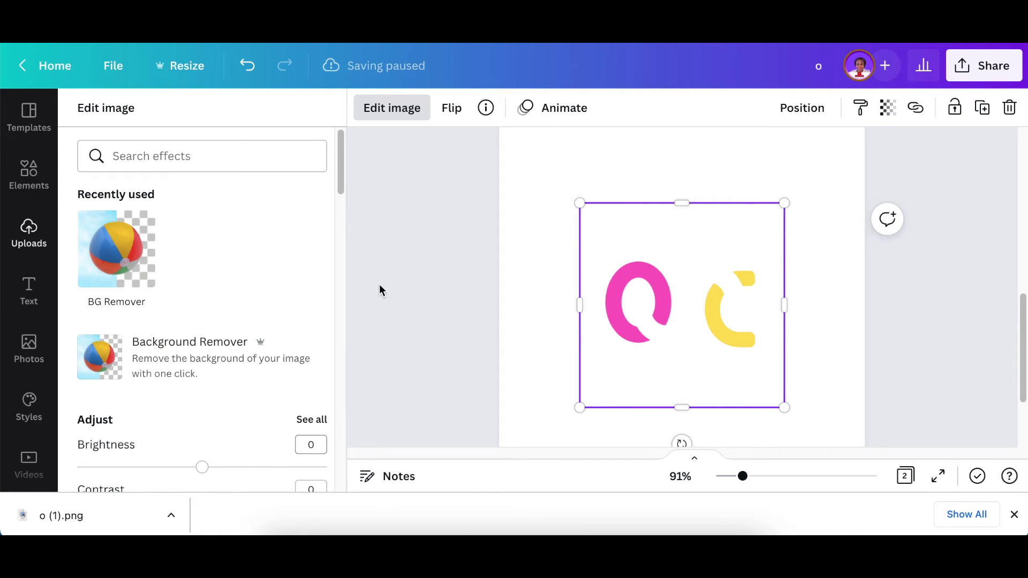
double_click(657, 230)
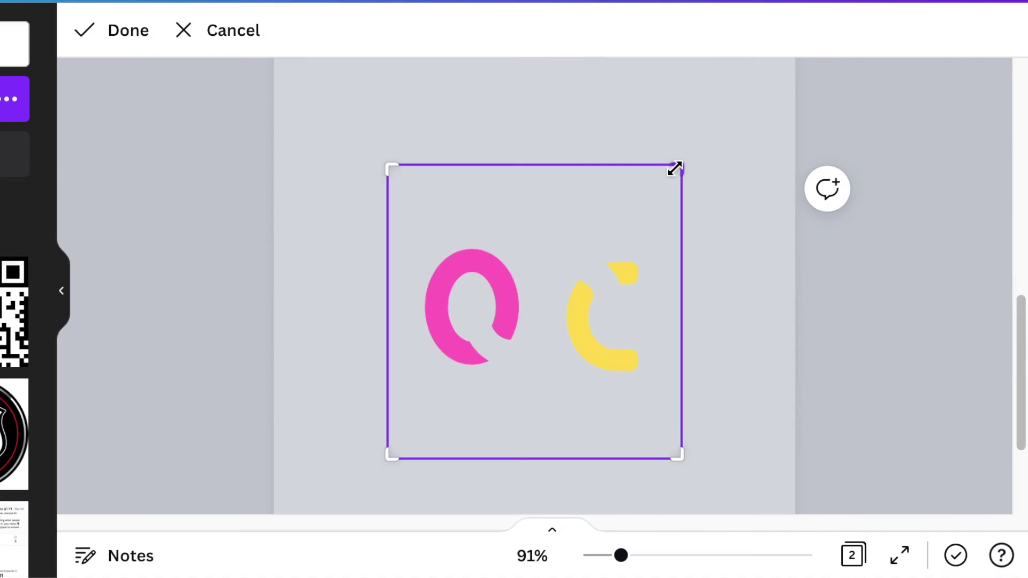
Step: Crop the image tight to the letters, enlarge it near the page top, and place a duplicate below
drag(675, 168, 674, 243)
drag(667, 454, 771, 484)
key(Return)
drag(722, 412, 755, 436)
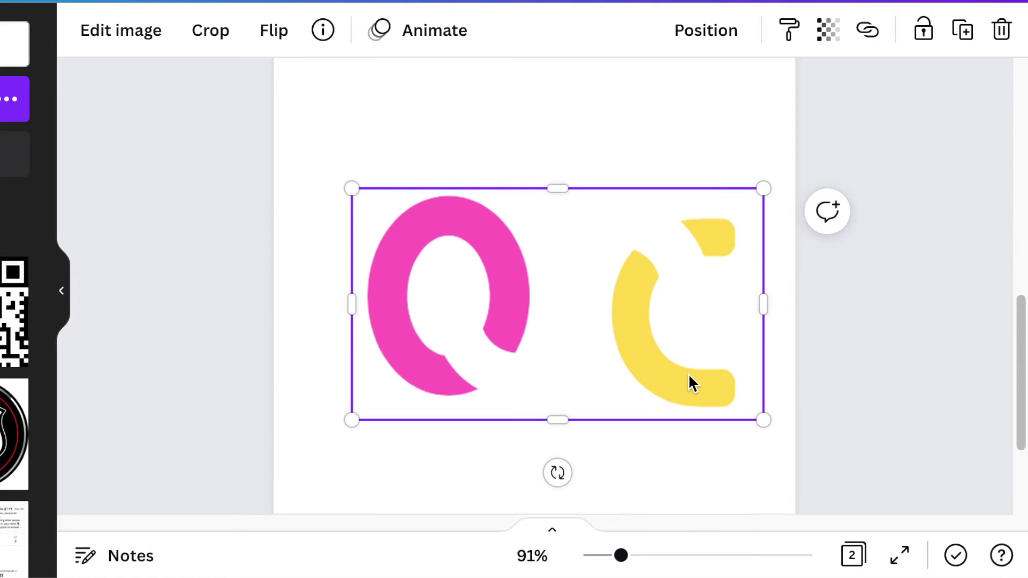
drag(679, 374, 661, 364)
drag(634, 402, 540, 316)
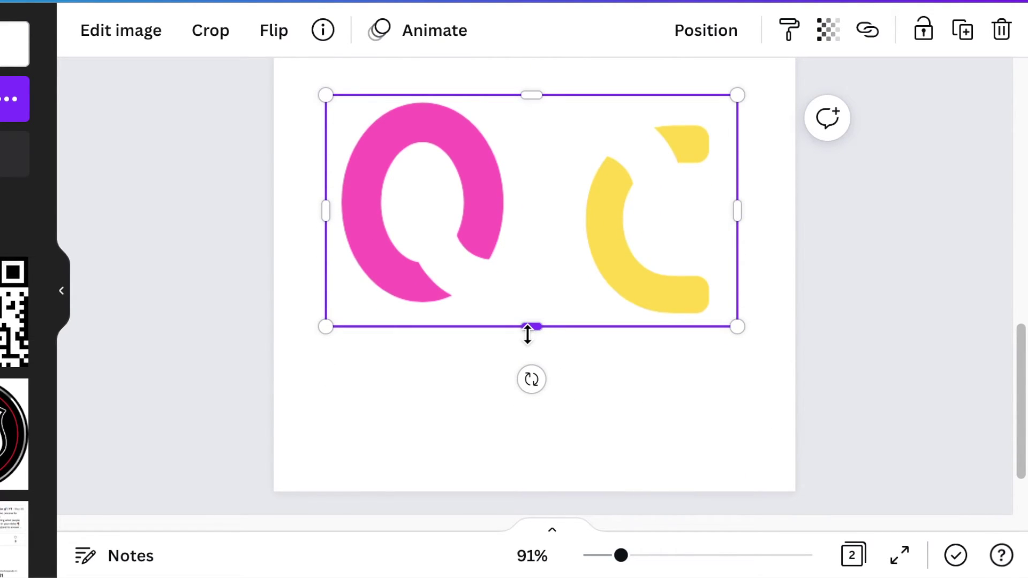
key(ctrl+d)
drag(580, 354, 773, 496)
Step: Crop the original image to the pink O and the moved copy to the yellow C
click(593, 221)
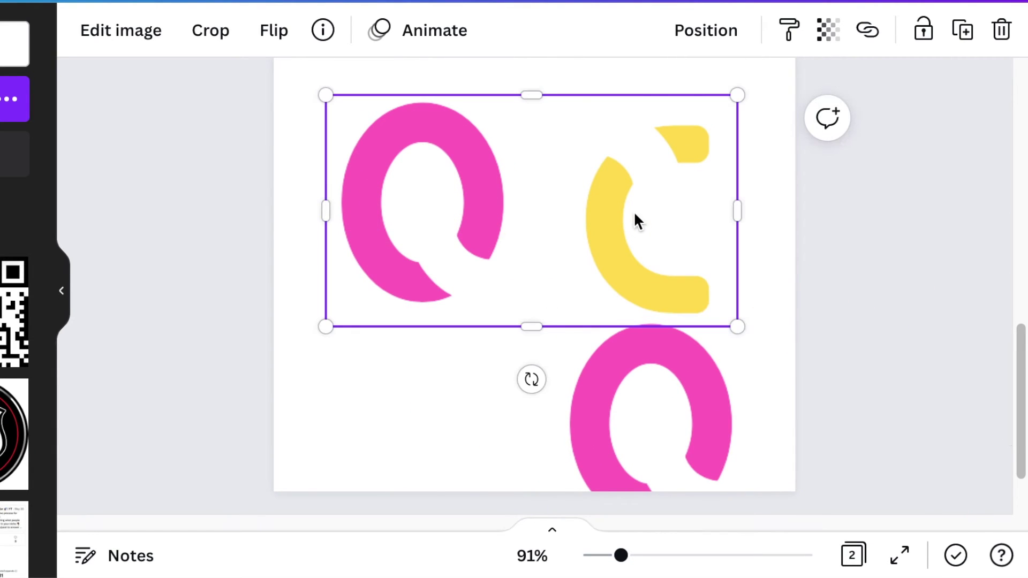
drag(738, 211, 524, 209)
click(605, 385)
drag(605, 385, 385, 291)
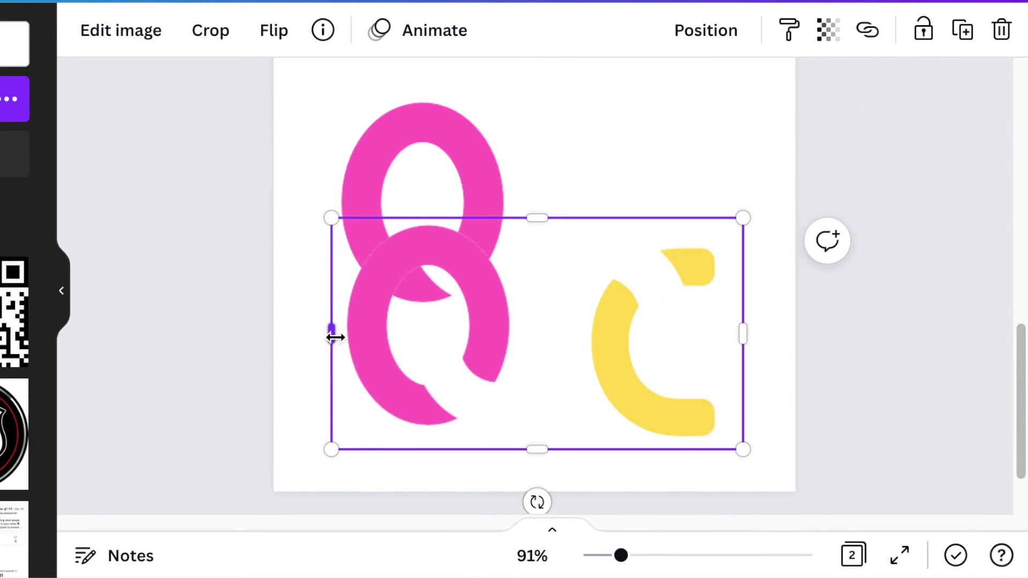
drag(332, 333, 575, 356)
Step: Slide the yellow C over the pink O so the letters interlock, and select both images
drag(648, 296, 606, 194)
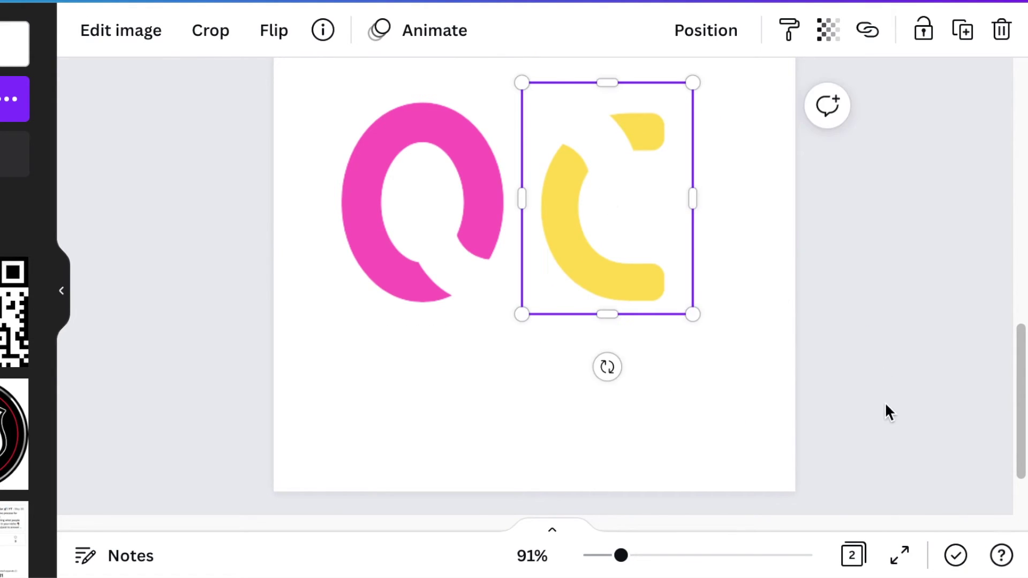
drag(615, 242, 477, 239)
click(727, 418)
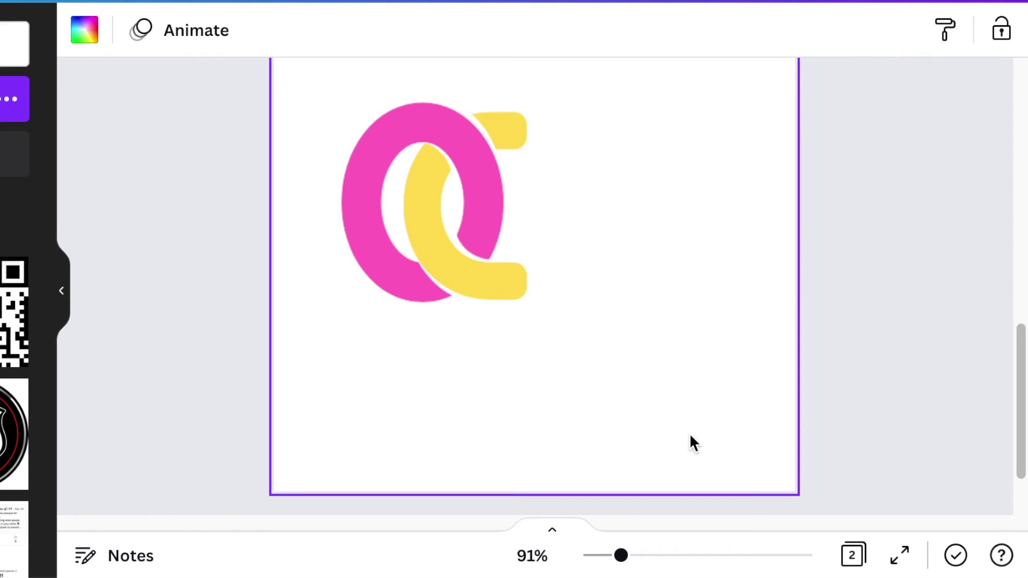
drag(179, 179, 571, 293)
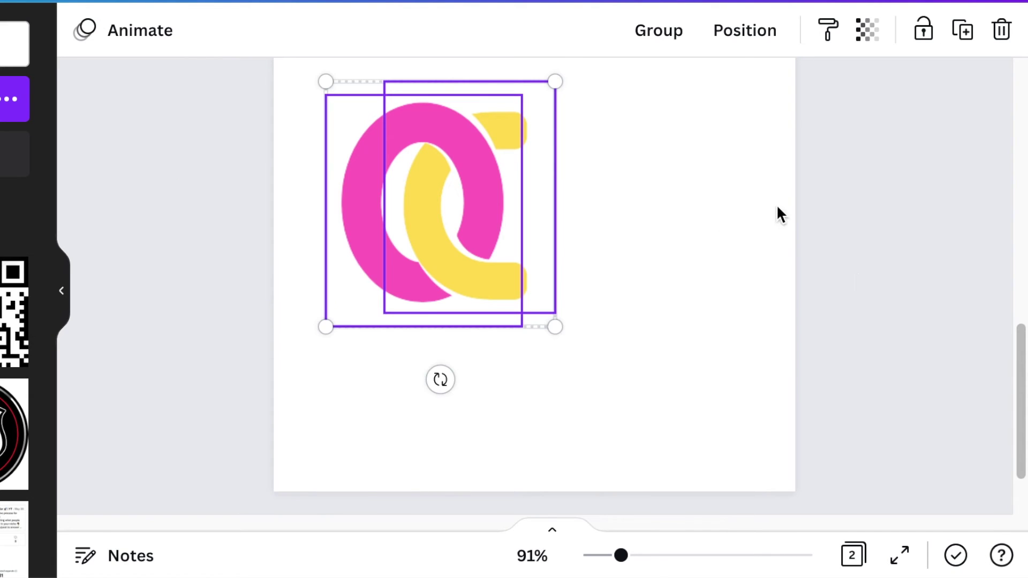
Step: Group the overlapping pink O and yellow C images into a single logo and check the group
click(657, 44)
click(556, 327)
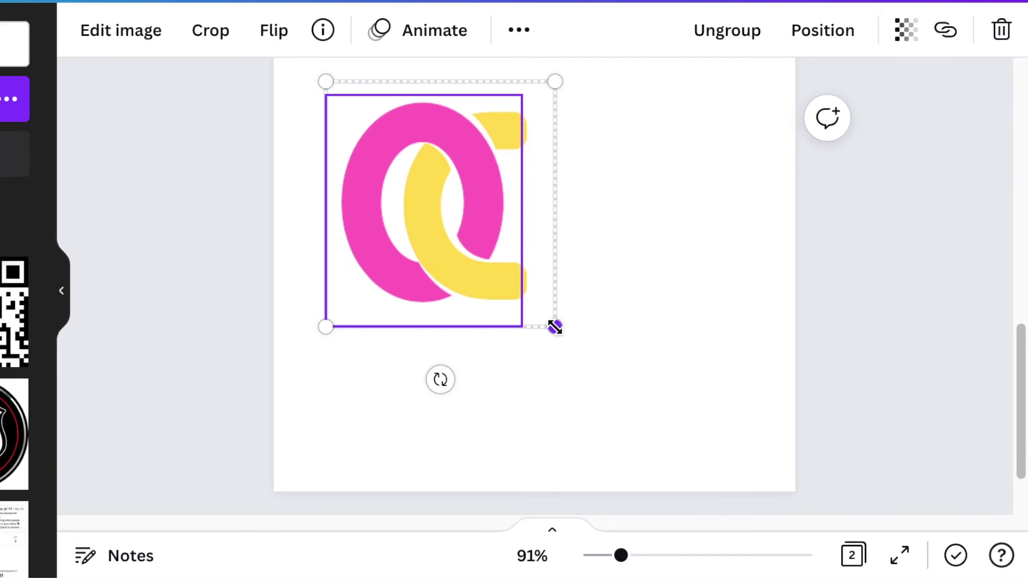
click(181, 244)
click(438, 287)
click(438, 287)
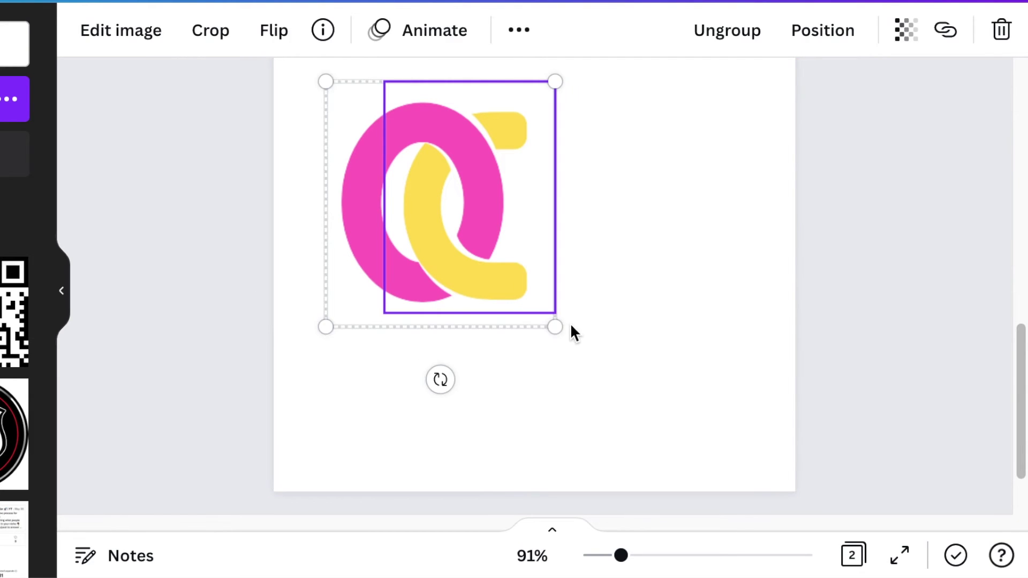
scroll(689, 448, down, 6)
scroll(688, 448, down, 5)
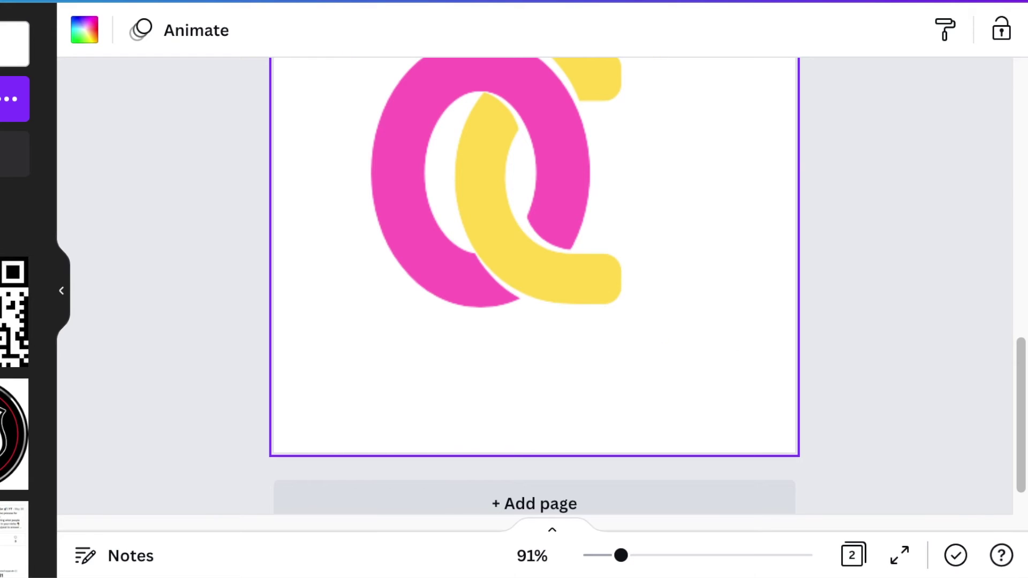
Step: Add a 'YOUR TAGLINE' text box beneath the logo
key(t)
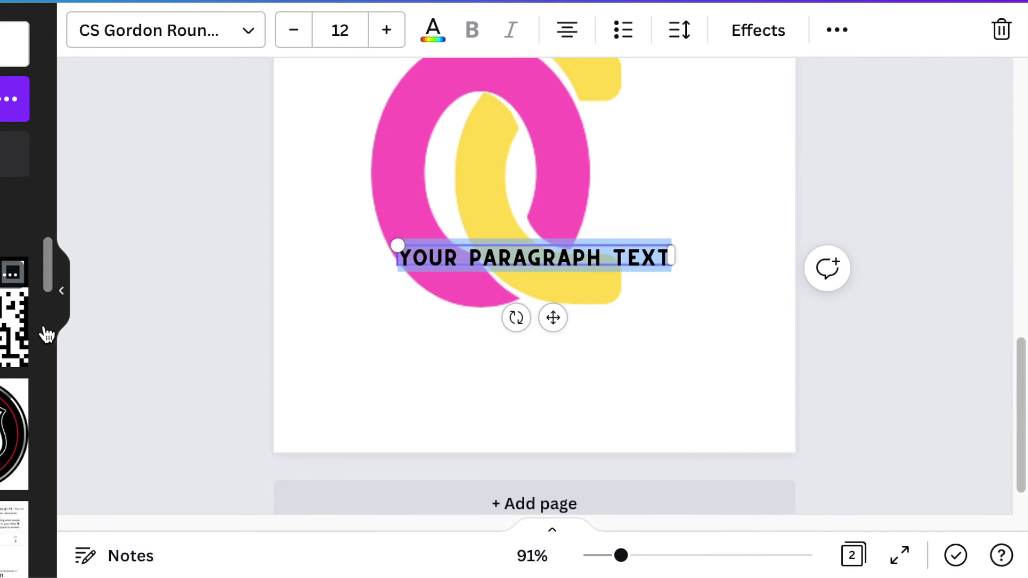
drag(553, 317, 532, 391)
text(YOUR TAGLINE)
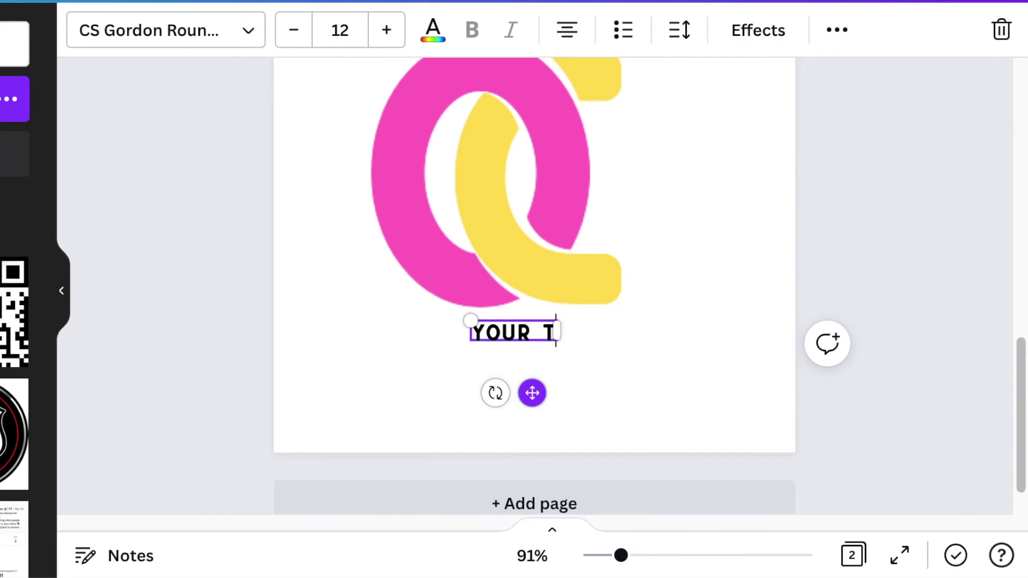
Step: Colour the tagline text yellow and bring up the Share options
triple_click(447, 332)
click(433, 30)
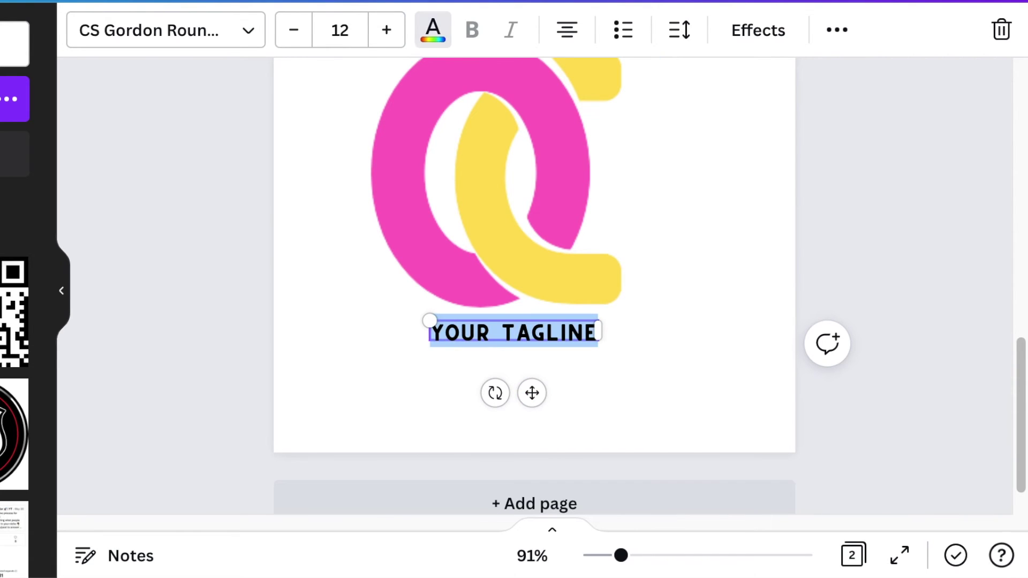
click(22, 177)
click(225, 371)
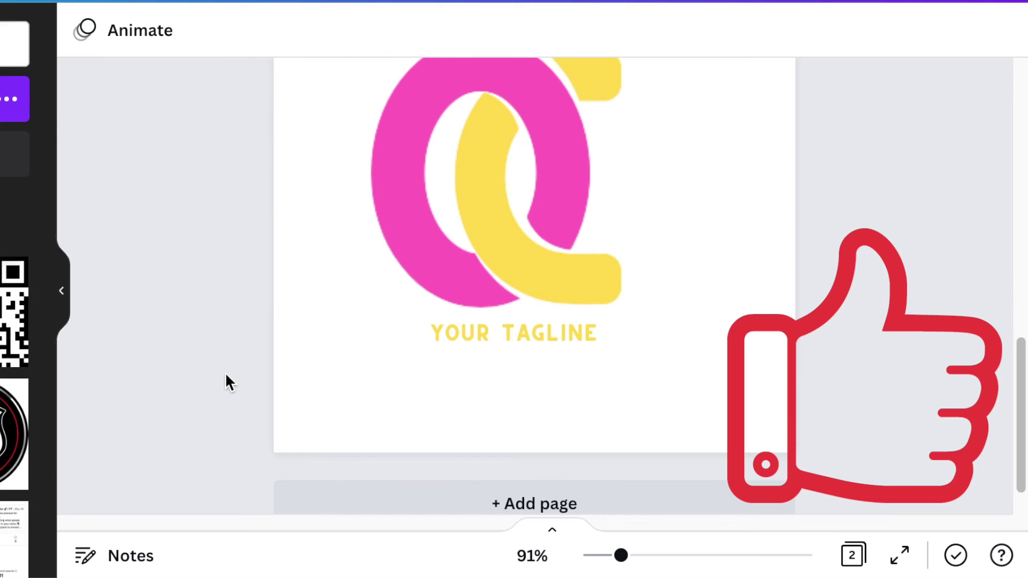
scroll(225, 372, up, 2)
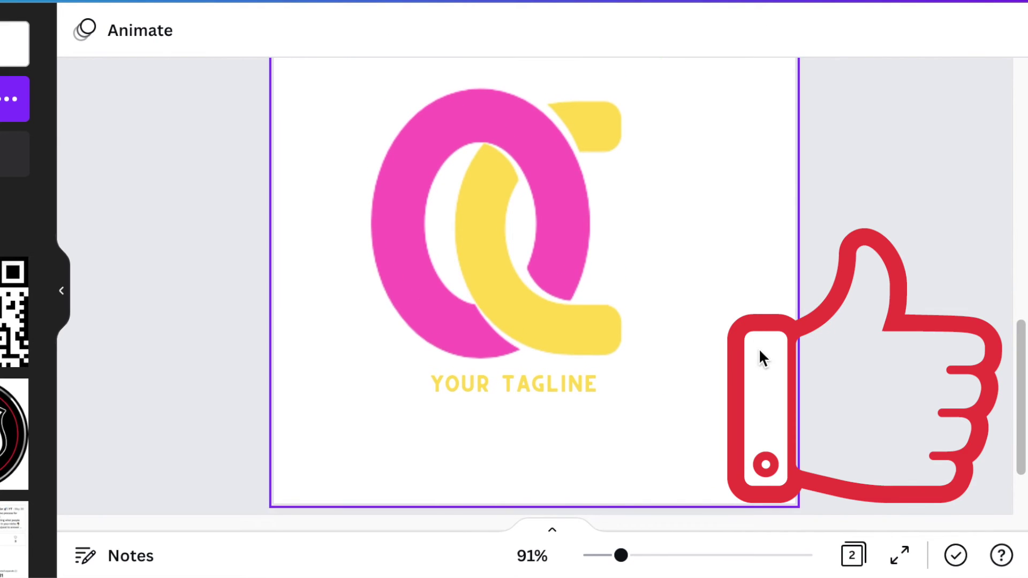
click(953, 1)
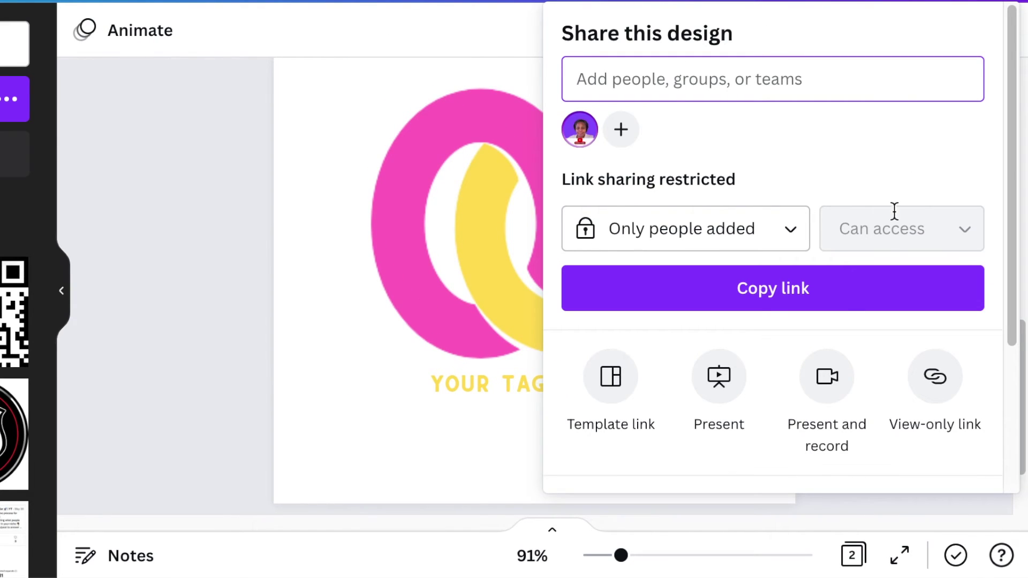
Step: Set up the Share panel download to include only Page 2 of the logo design
scroll(787, 386, down, 3)
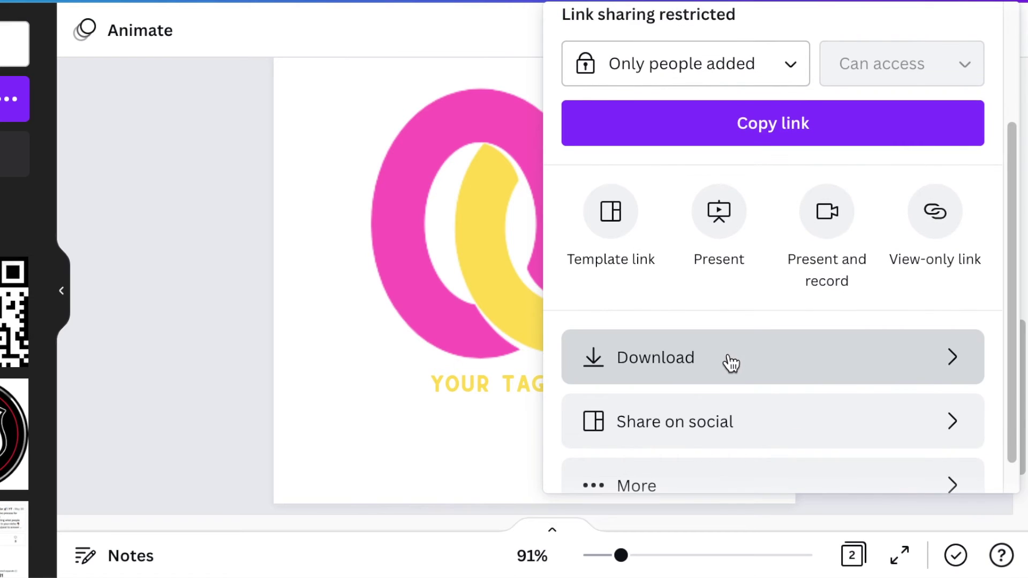
click(729, 357)
scroll(728, 359, down, 2)
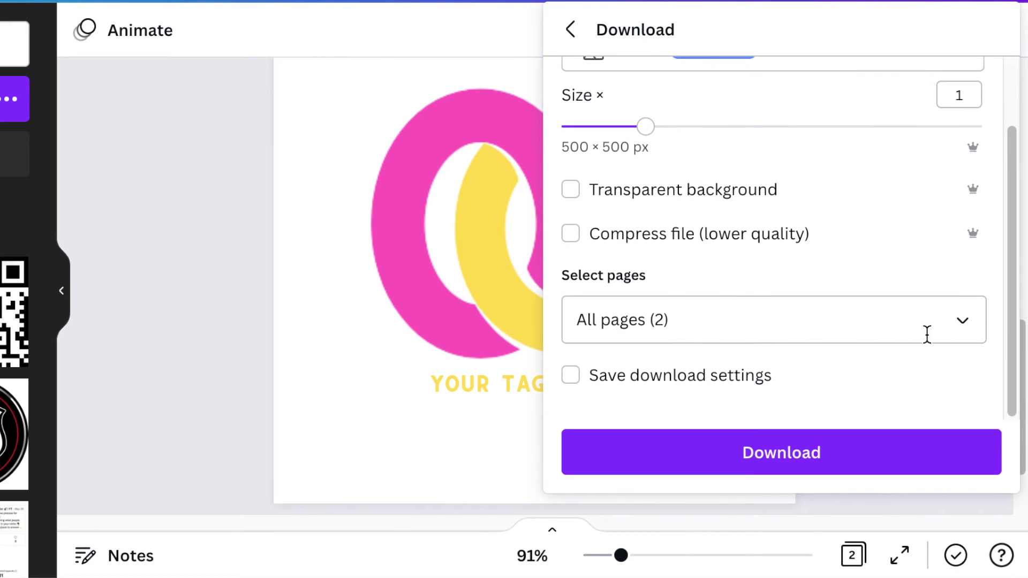
click(977, 328)
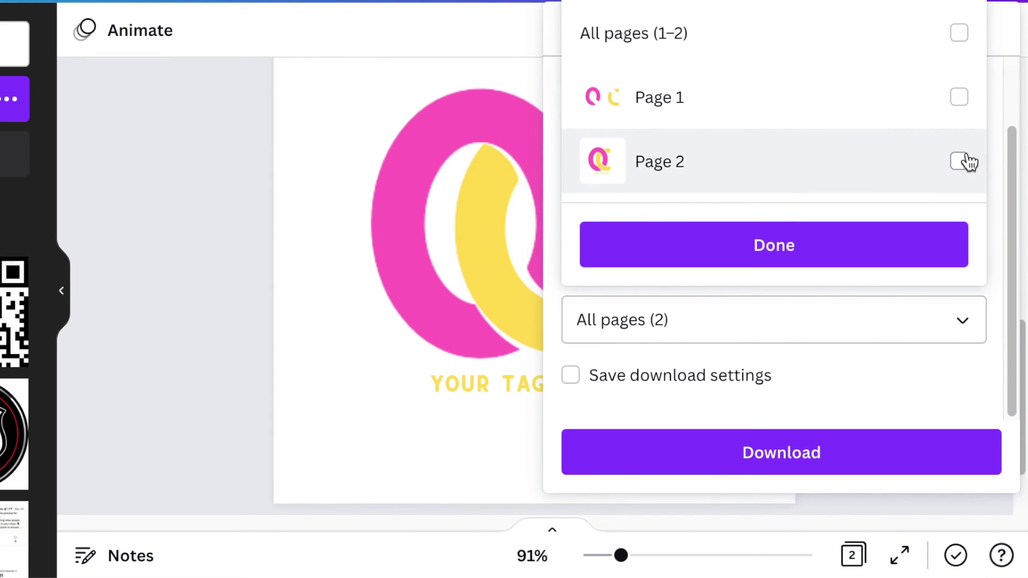
click(946, 183)
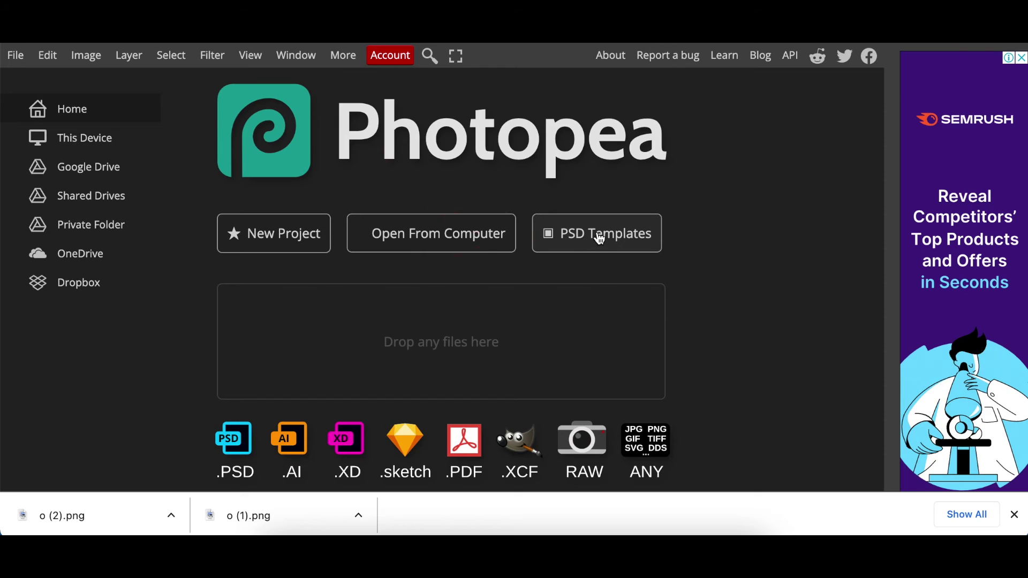
Step: Load the Modern 3D Logo Mockup from Photopea's Mockups PSD templates
click(601, 239)
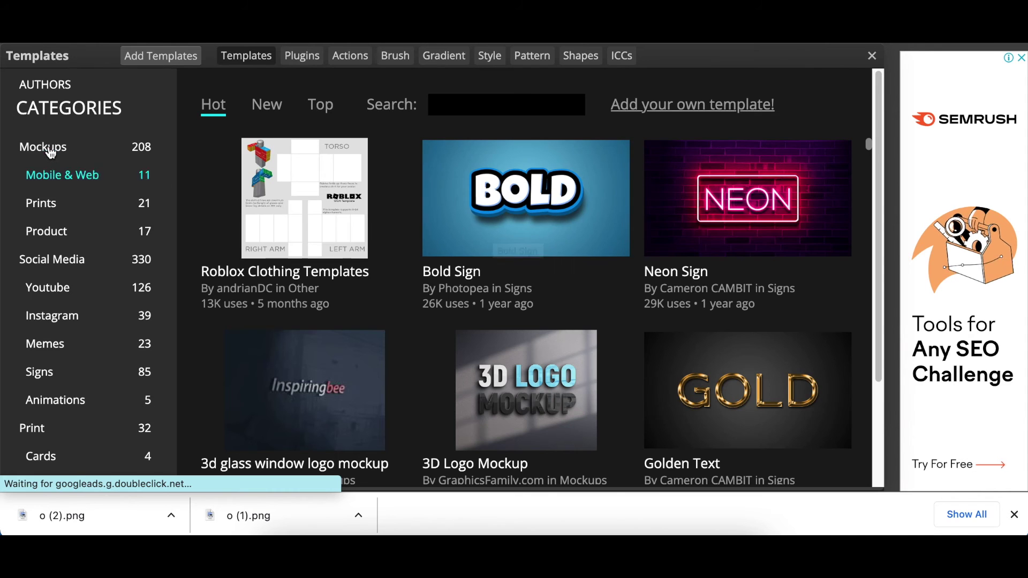
click(48, 147)
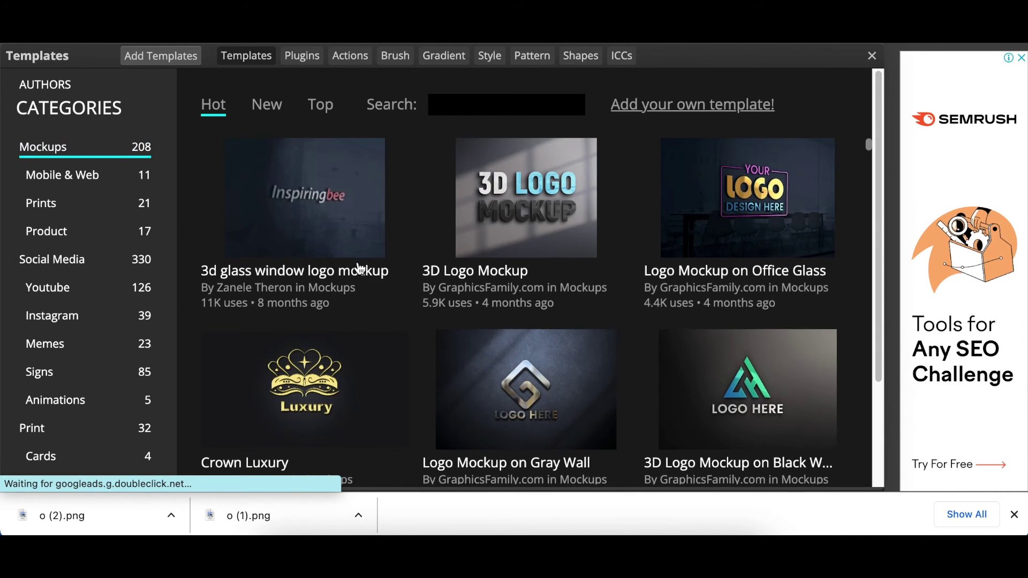
scroll(359, 268, down, 3)
scroll(358, 268, down, 3)
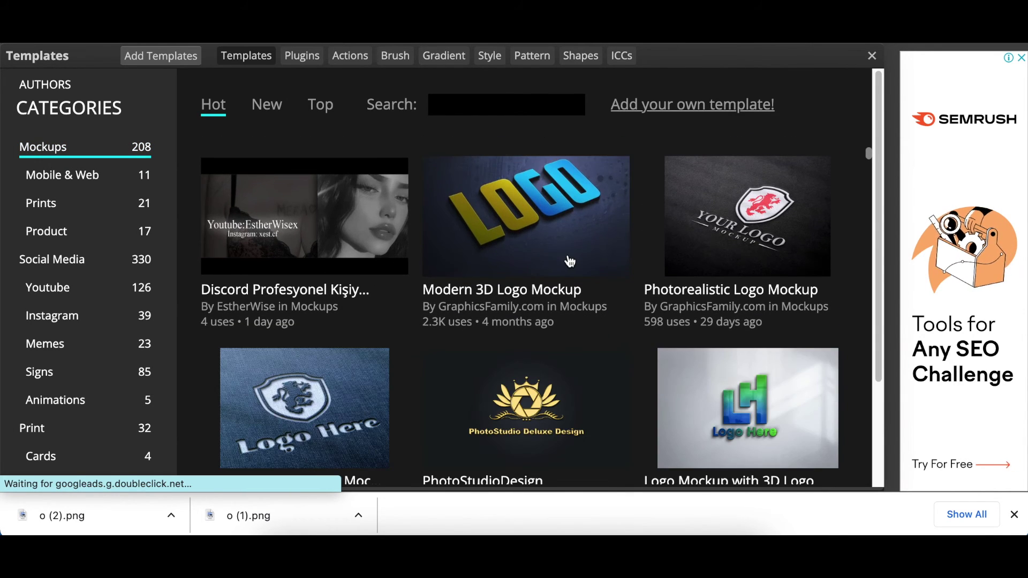
click(517, 295)
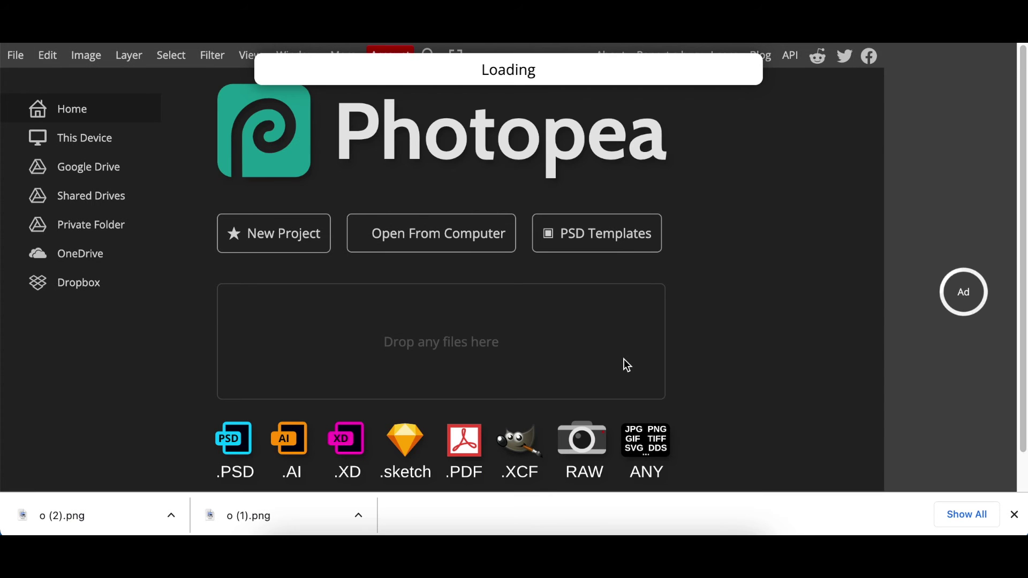
Step: Open the [YOUR LOGO HERE] smart object and hide its placeholder LOGO text layer
scroll(490, 373, down, 1)
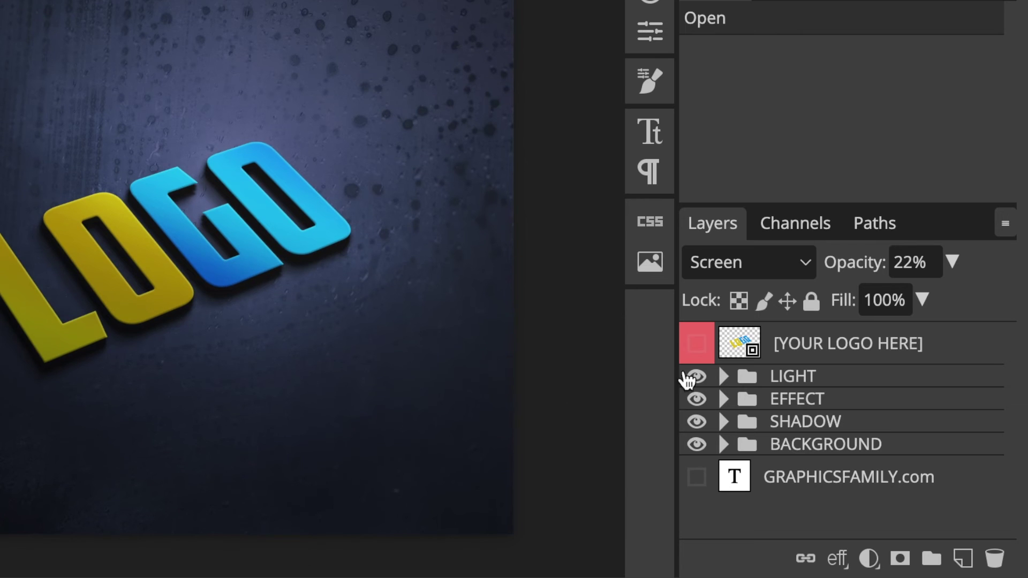
double_click(744, 349)
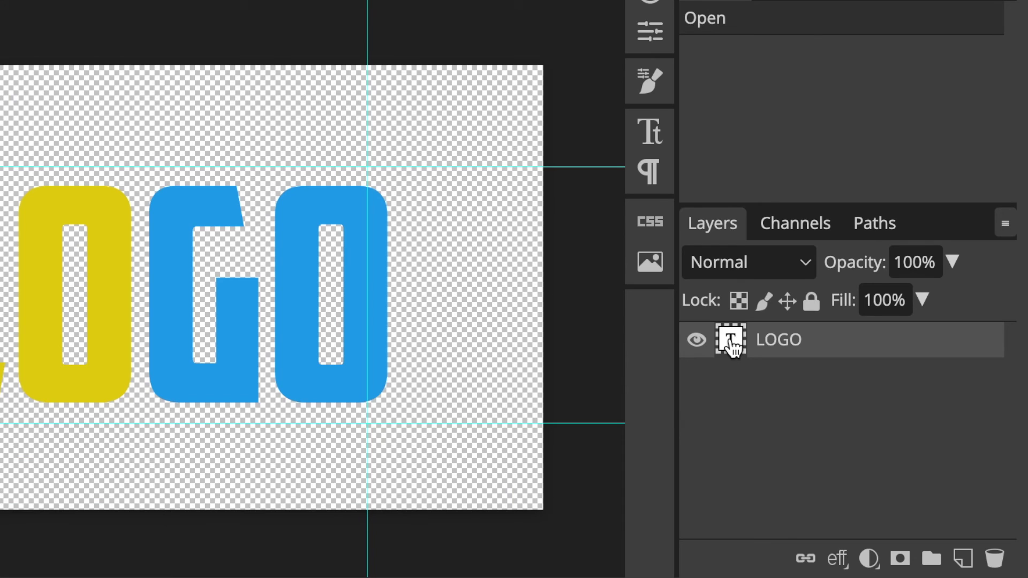
click(697, 342)
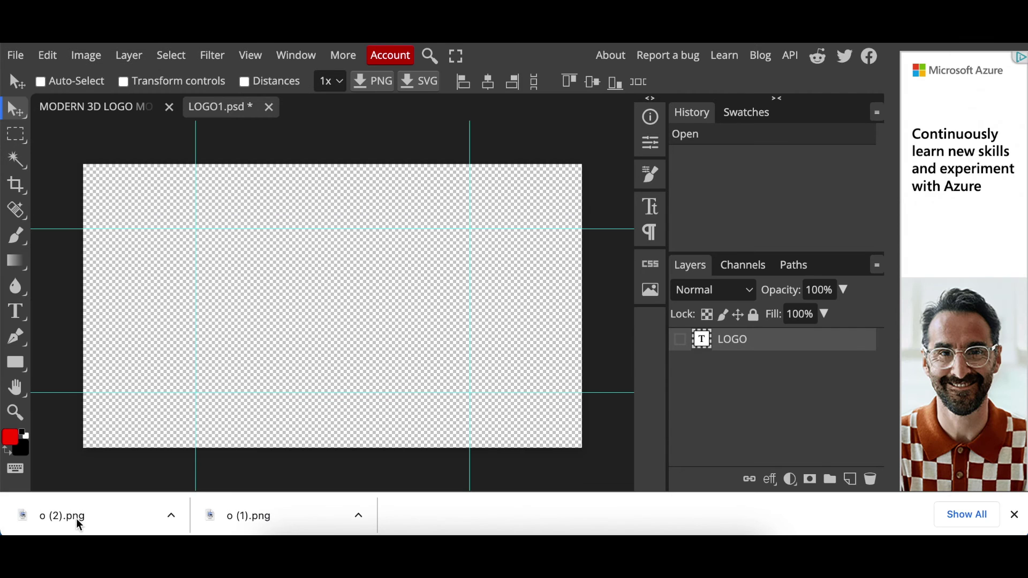
Step: Place o (2).png onto the placeholder canvas, enlarged and centred
drag(79, 525, 218, 391)
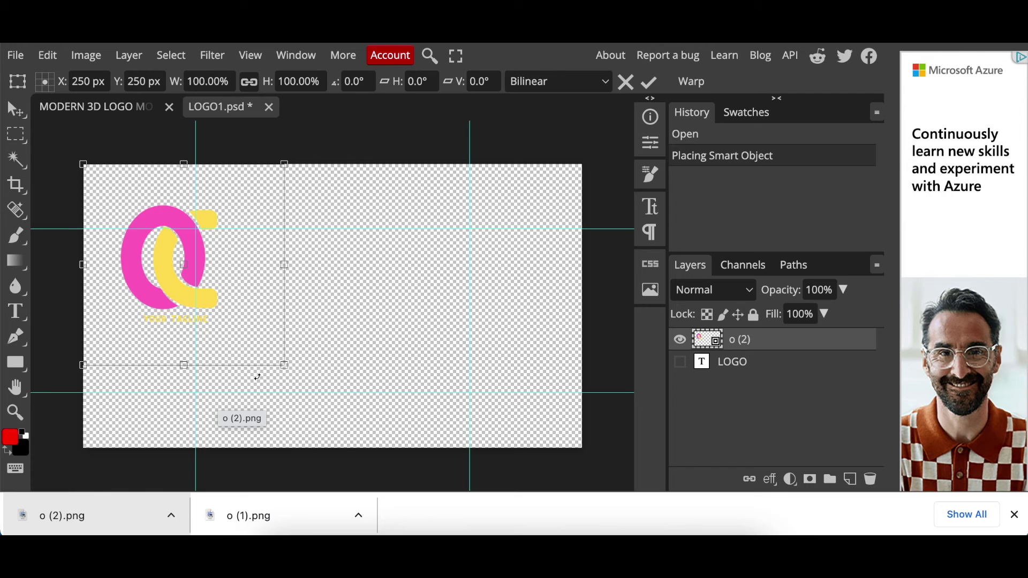
drag(286, 367, 442, 467)
drag(332, 386, 444, 355)
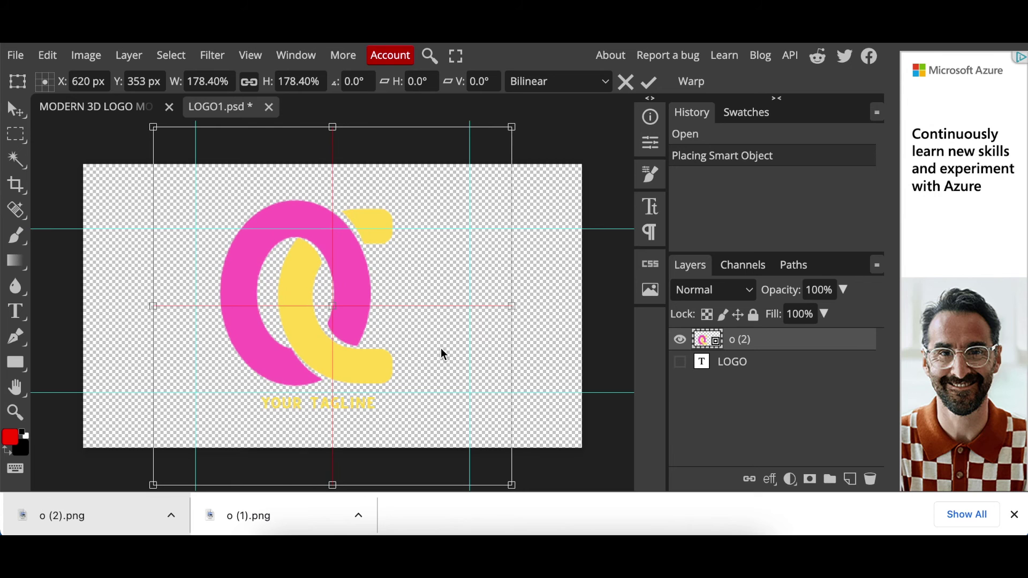
Step: Save the smart object and return to the 3D logo mockup document
click(15, 55)
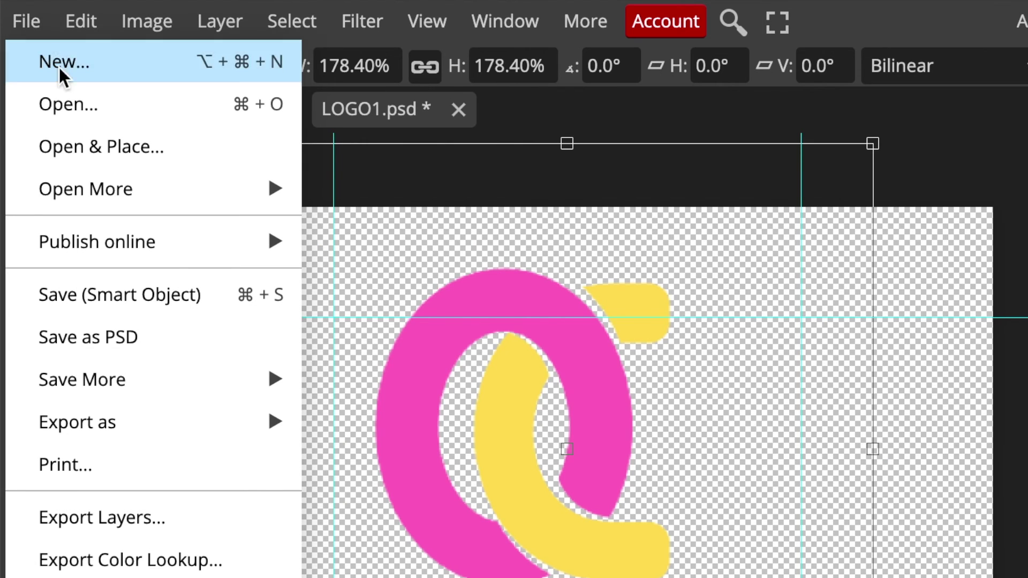
click(130, 301)
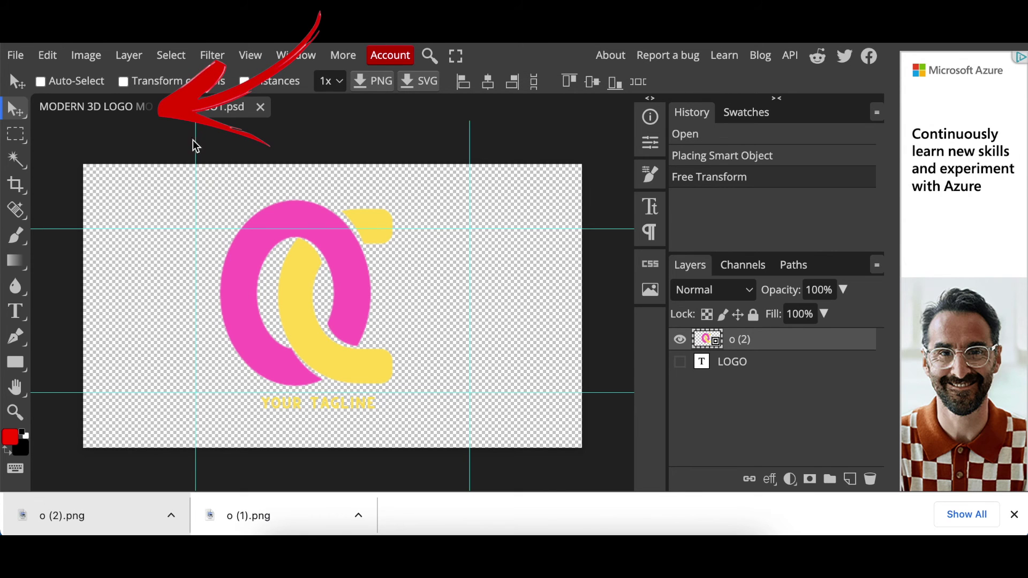
click(99, 107)
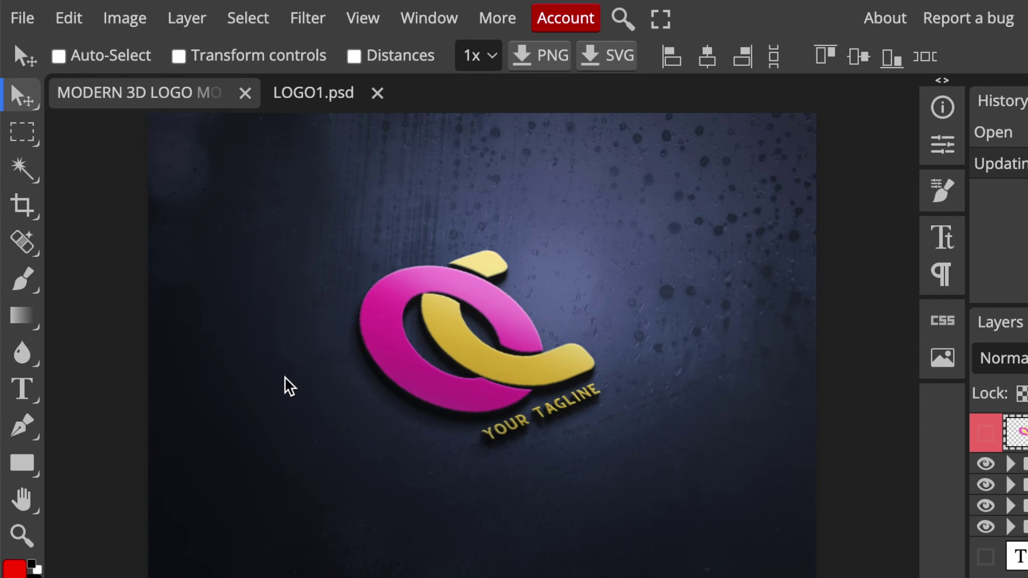
Step: Export the mockup as a PNG resized to 700 × 525 px
click(22, 19)
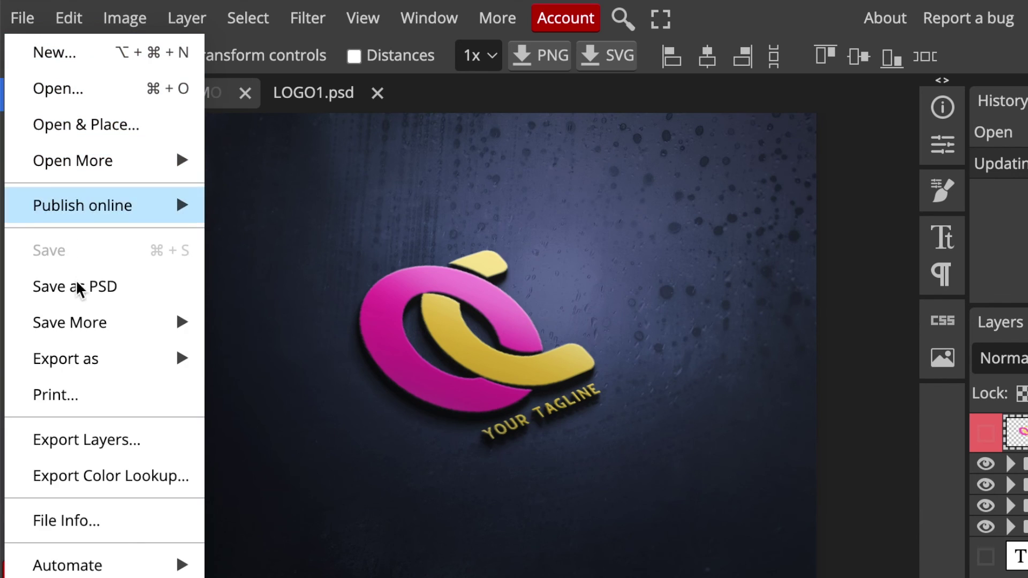
mouse_move(100, 368)
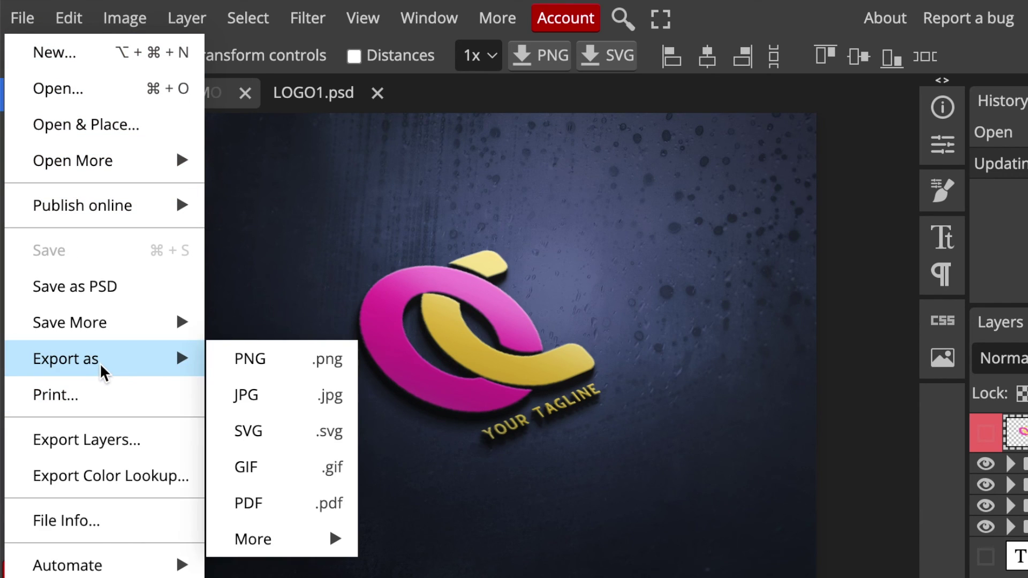
click(256, 366)
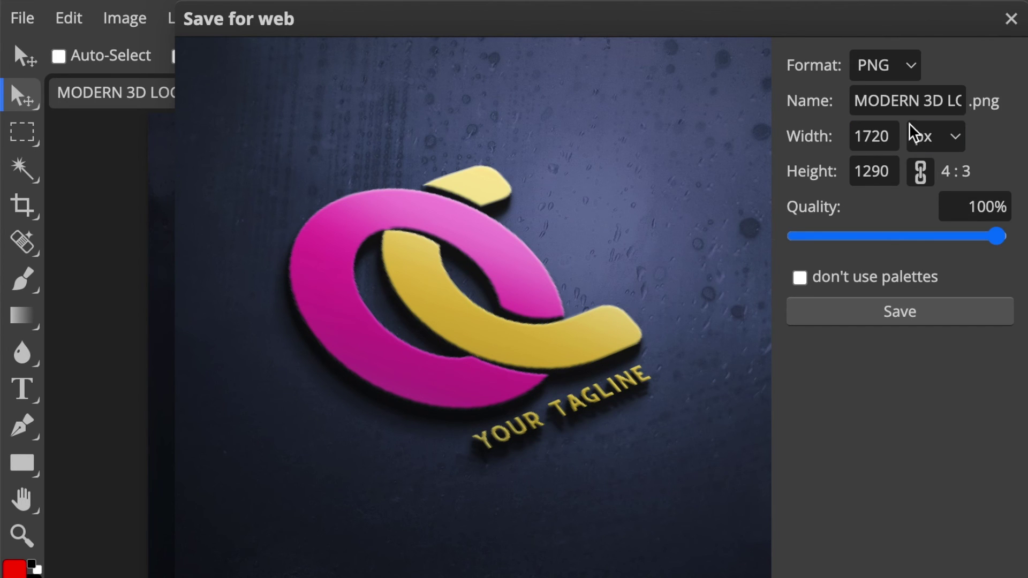
drag(891, 135, 805, 142)
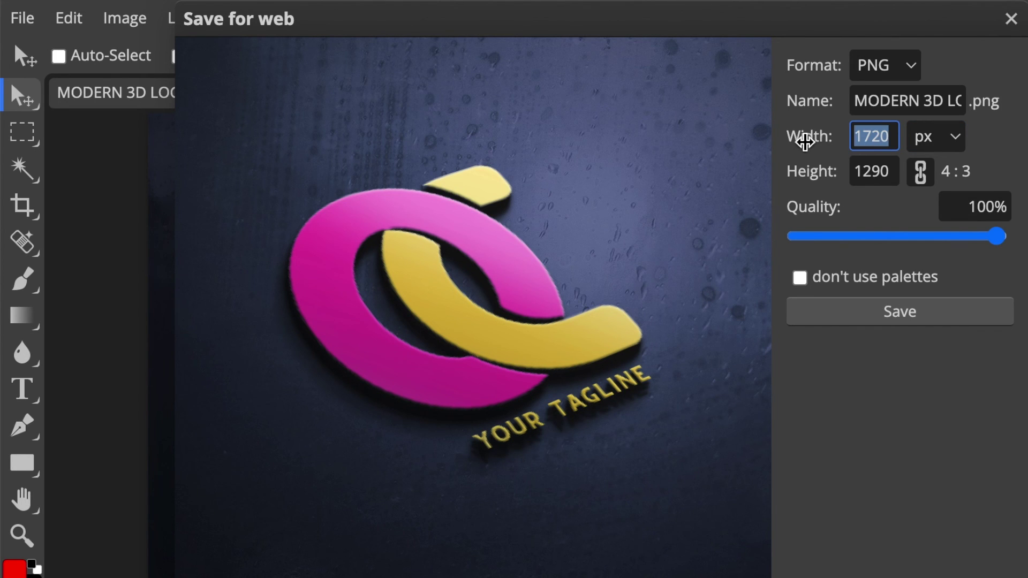
text(7)
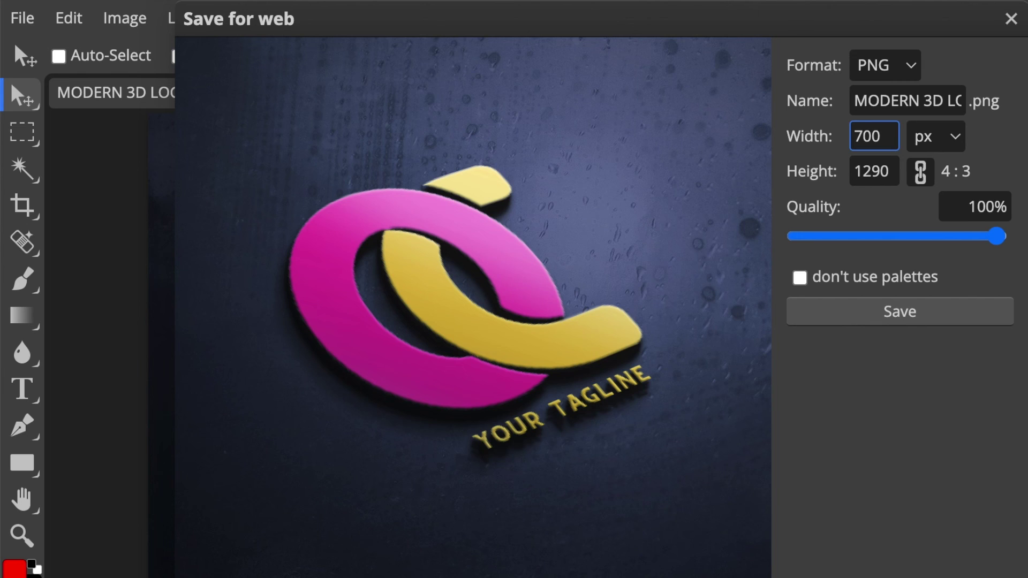
key(Tab)
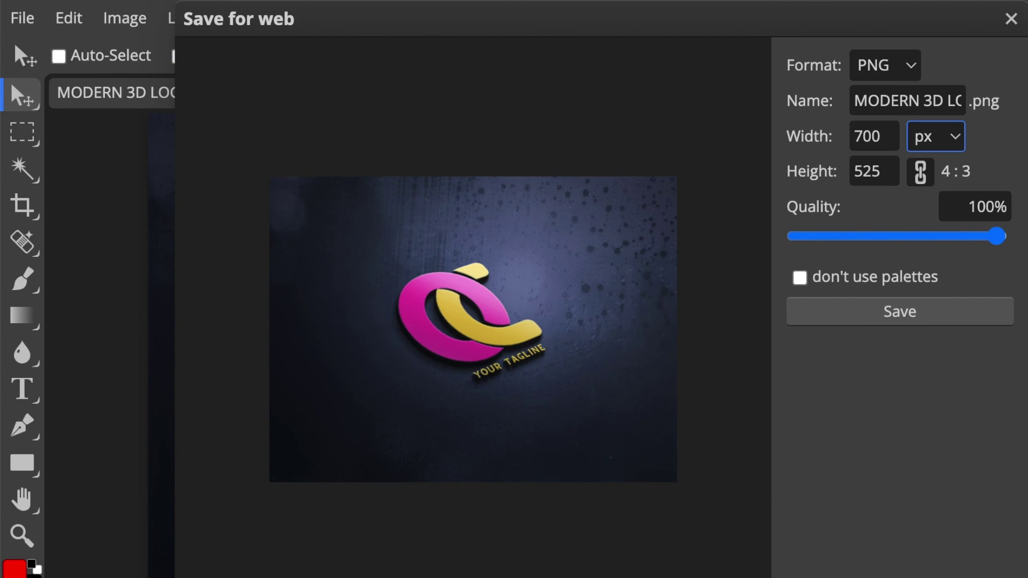
click(876, 315)
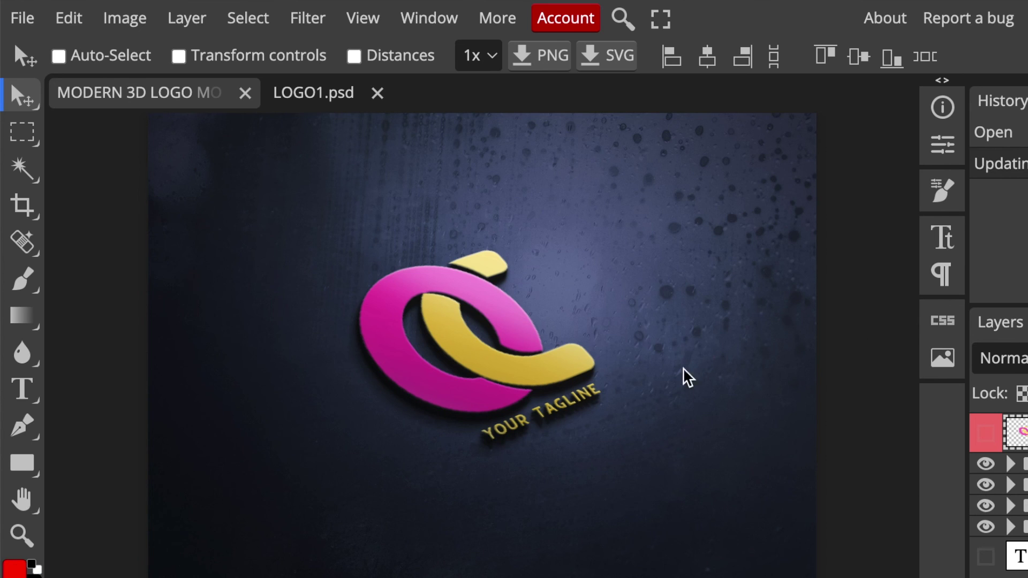